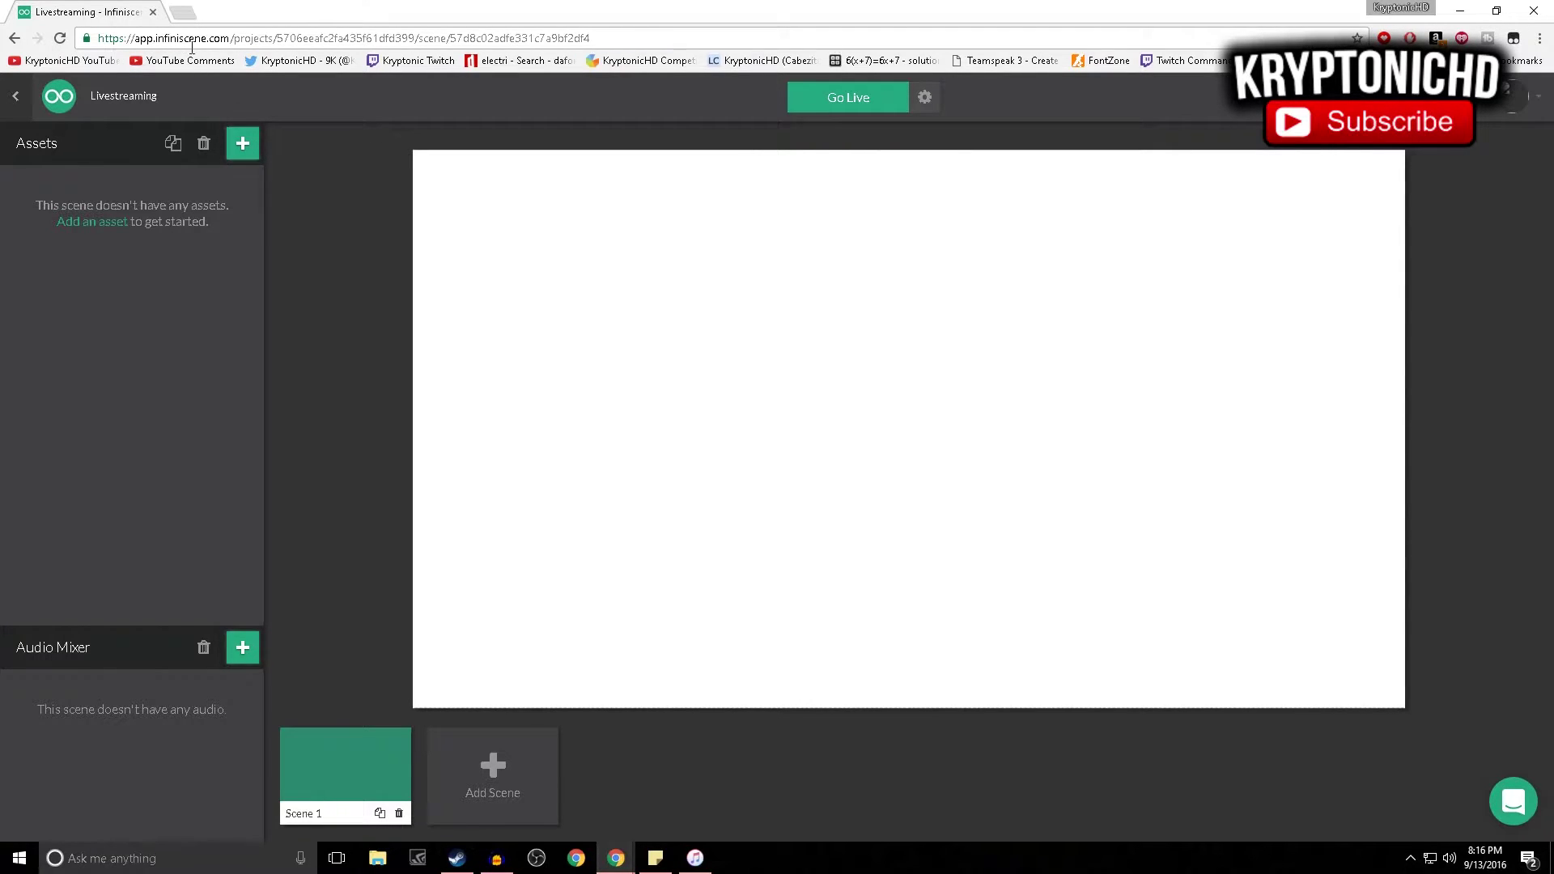
# Pick Display from the Assets + list and go to Add Device in Account Settings > Your Devices.
pyautogui.click(243, 144)
pyautogui.click(1538, 104)
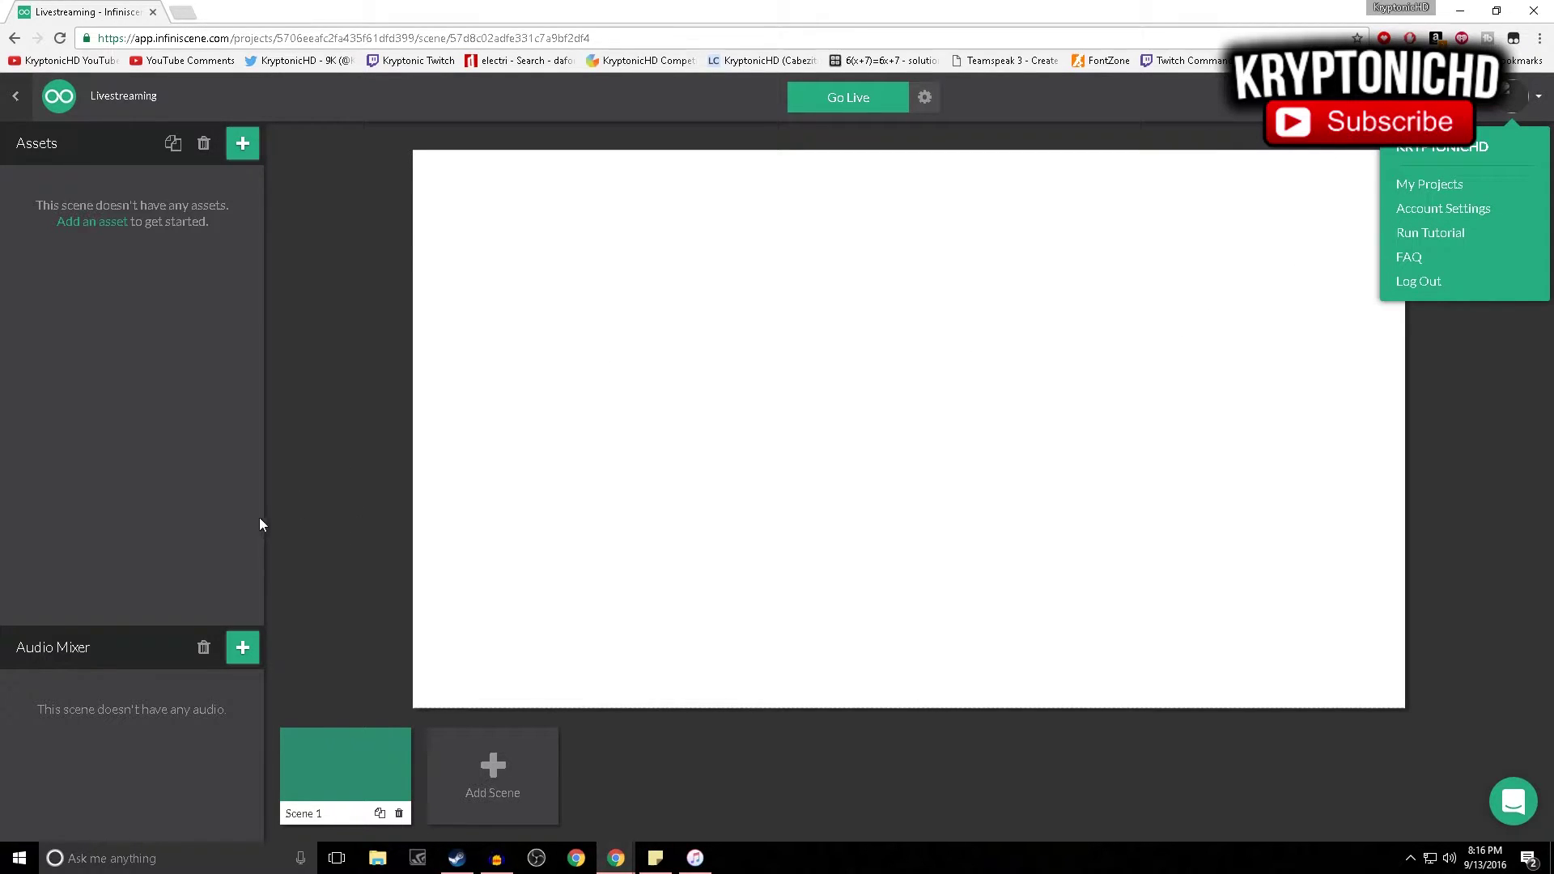
pyautogui.click(197, 443)
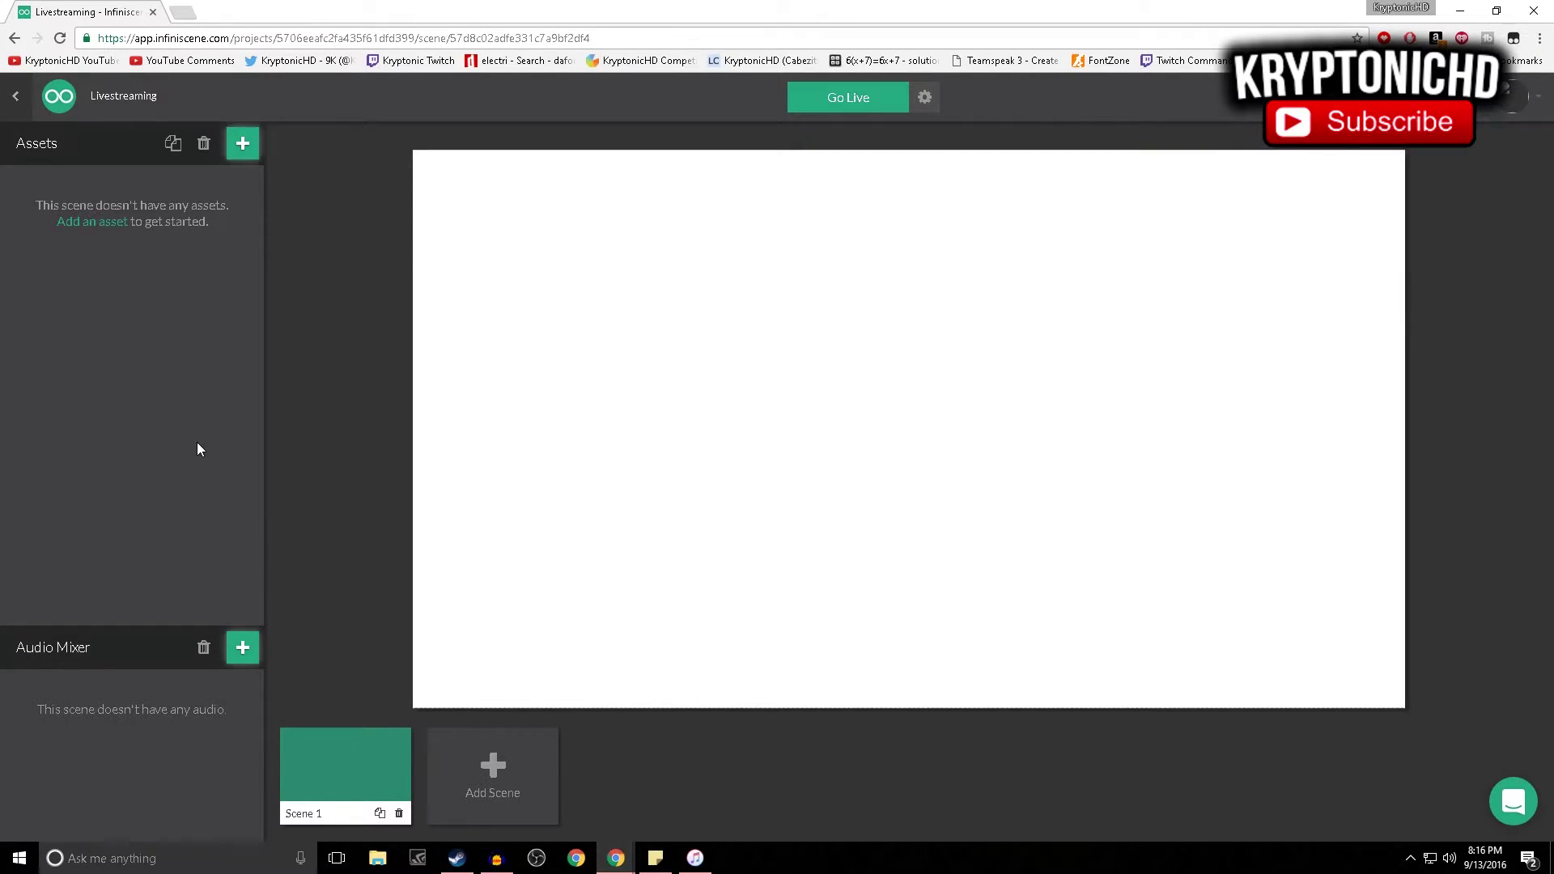
pyautogui.click(243, 146)
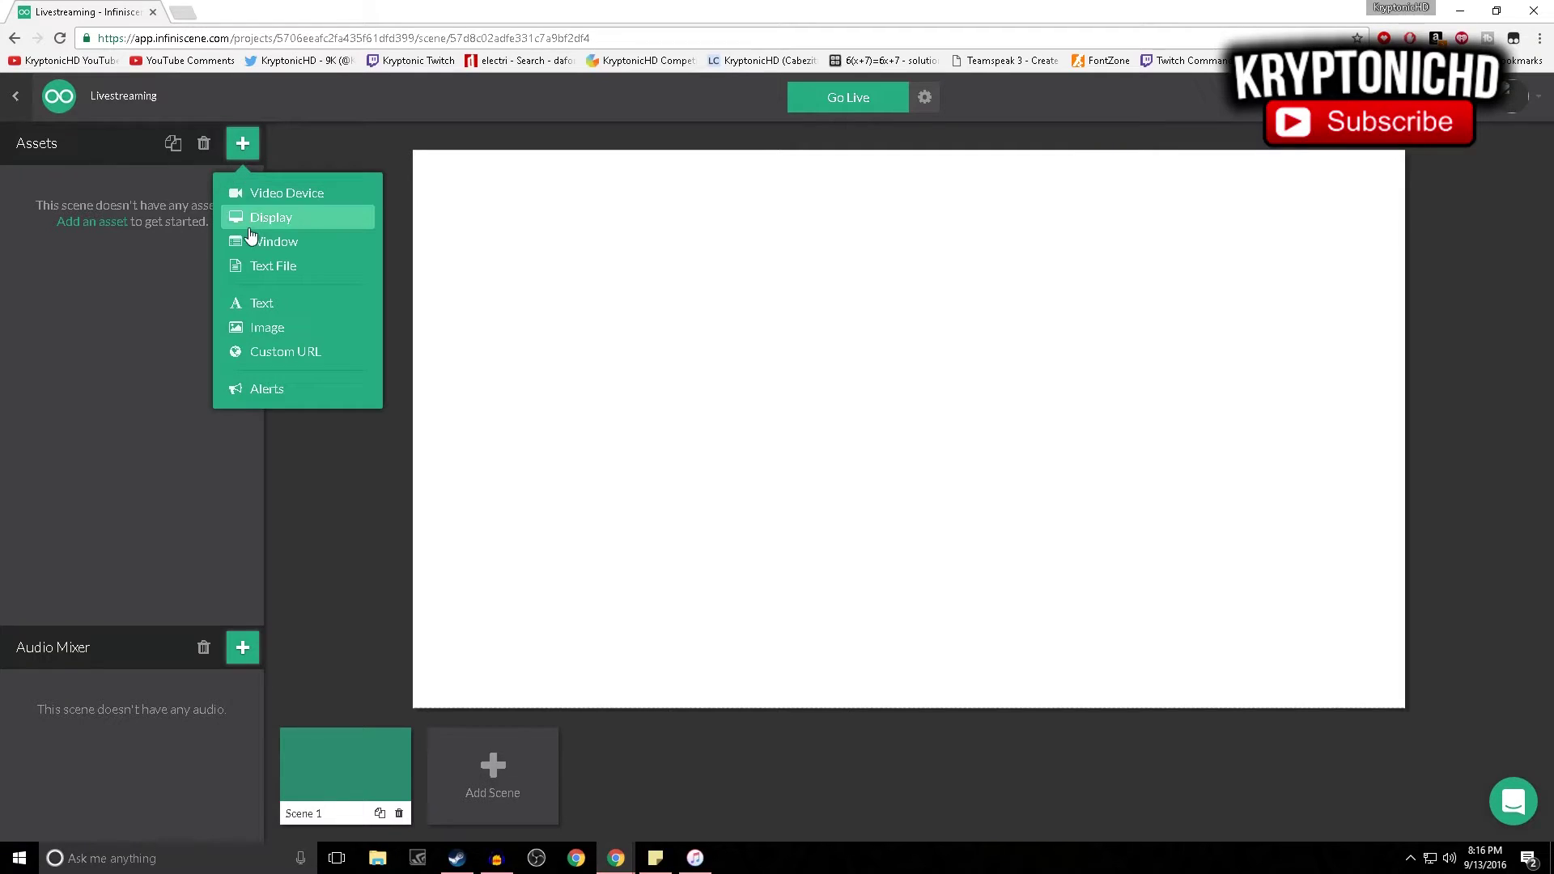
pyautogui.click(304, 219)
pyautogui.click(174, 146)
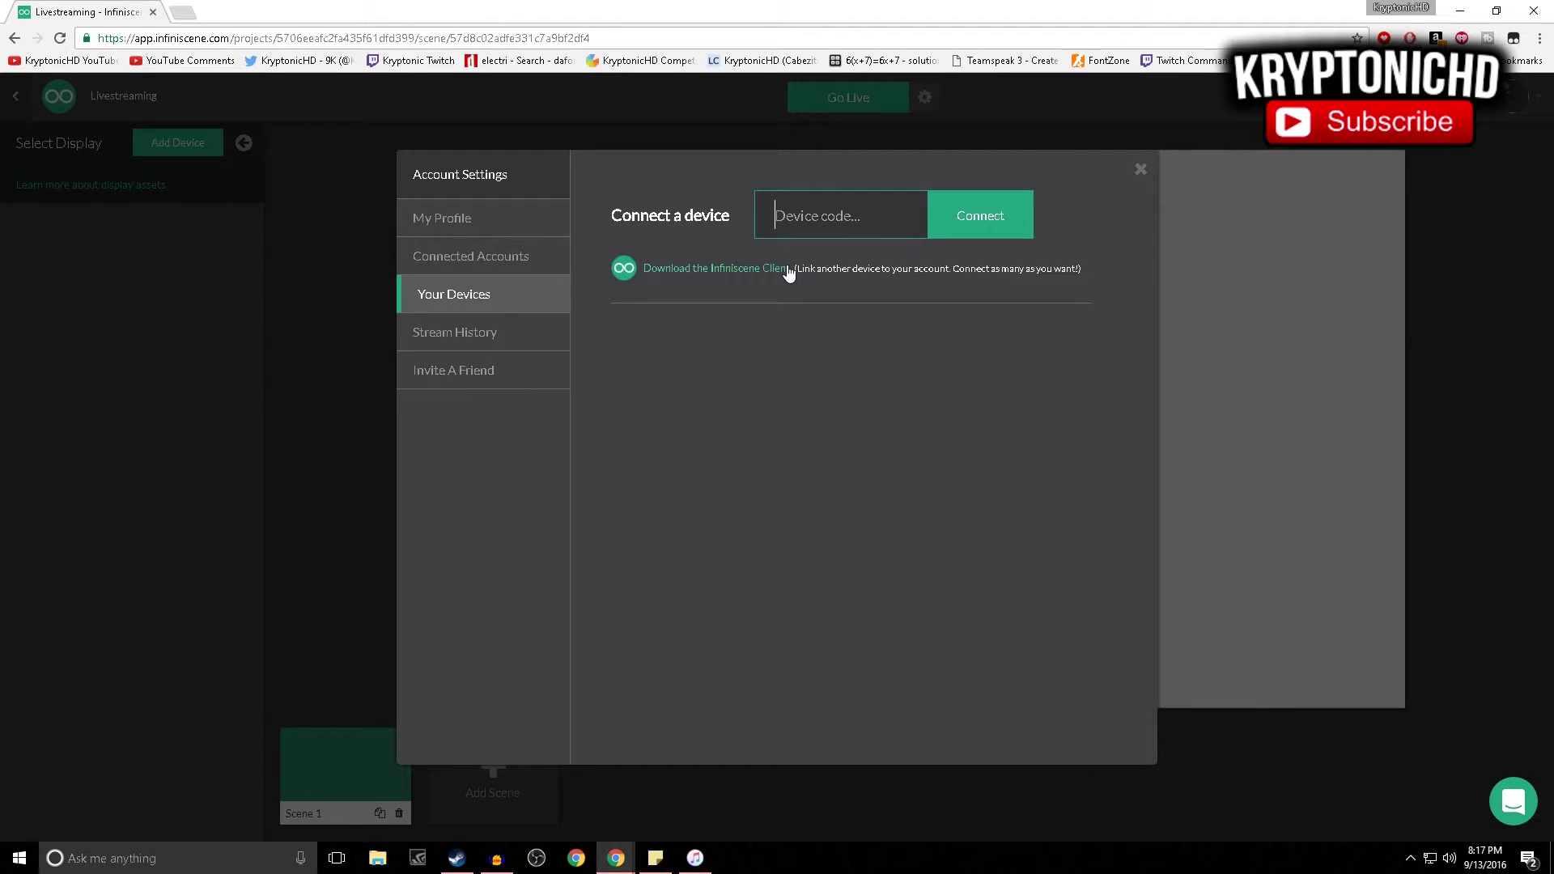
# Download the PC version of the Infiniscene Client (Infiniscene-Setup.exe), keep it, and run it.
pyautogui.click(790, 276)
pyautogui.click(820, 270)
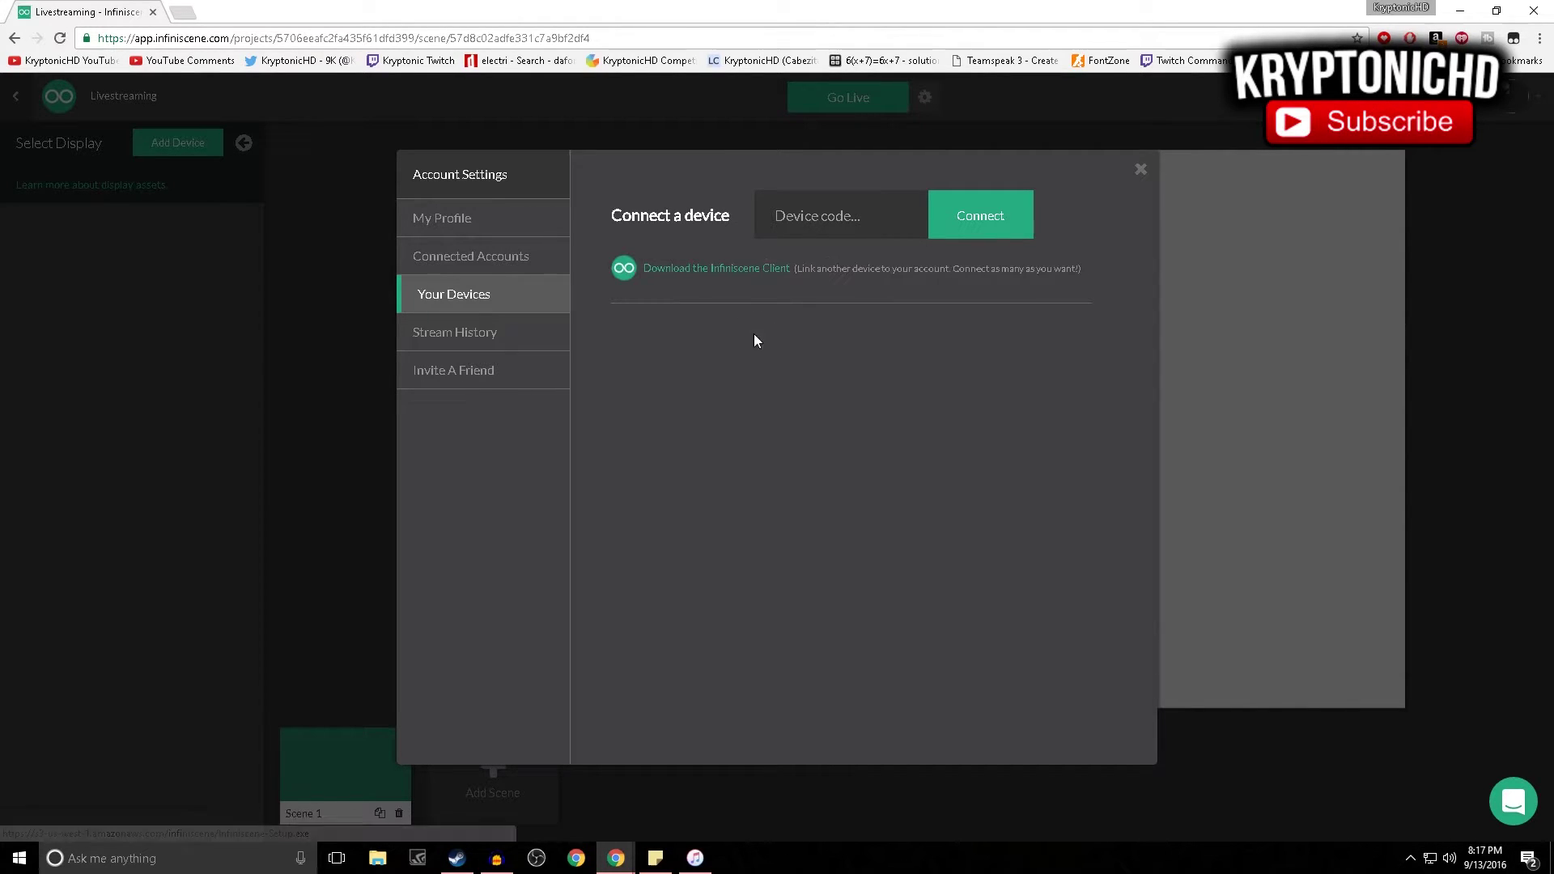
pyautogui.click(290, 821)
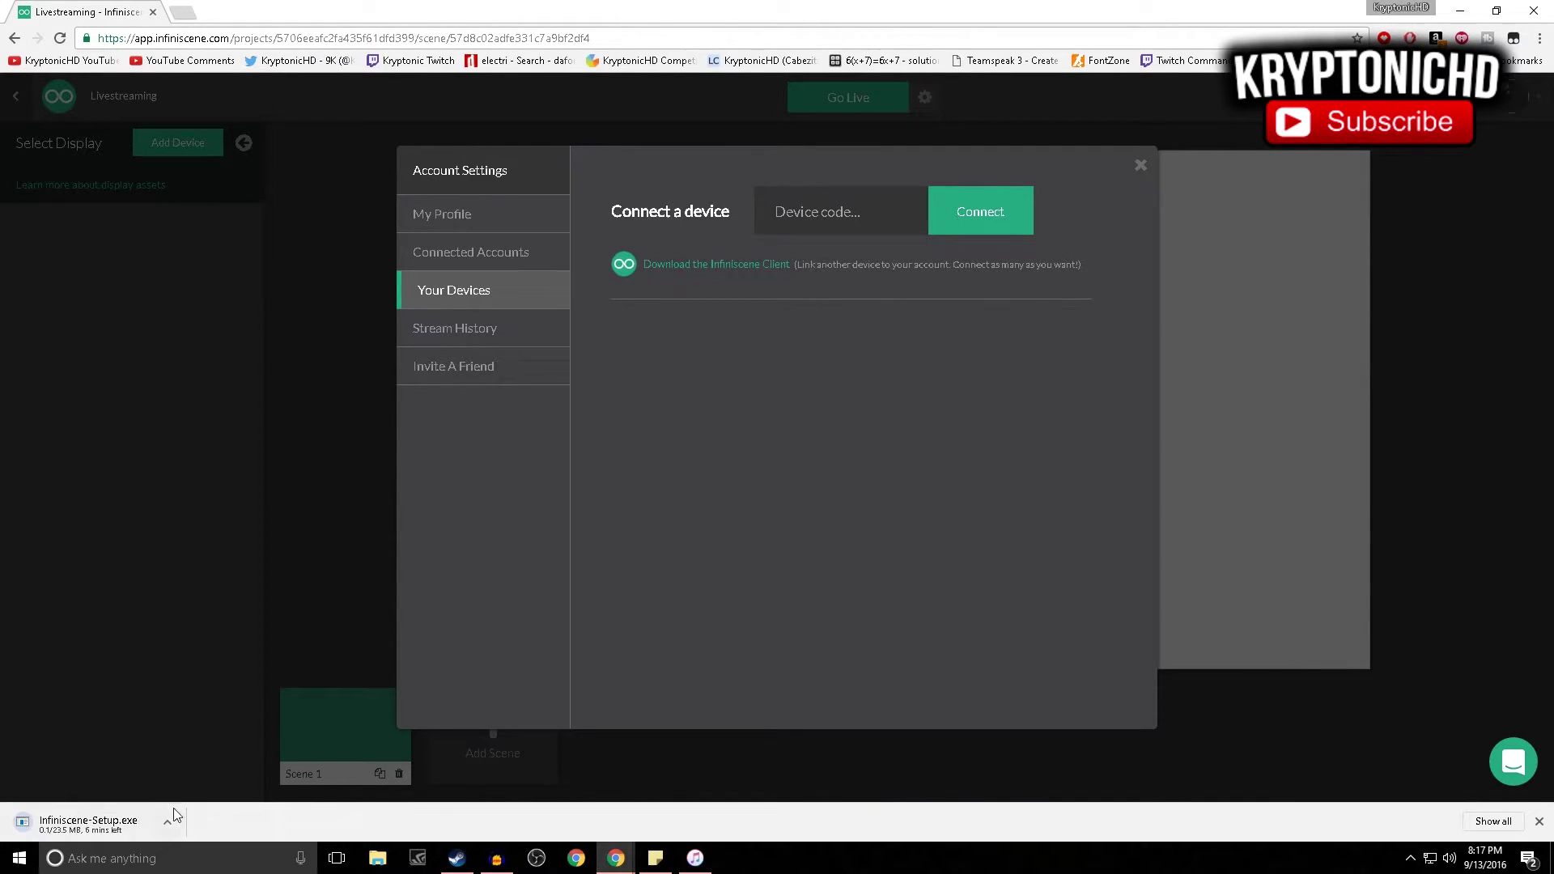
pyautogui.click(127, 839)
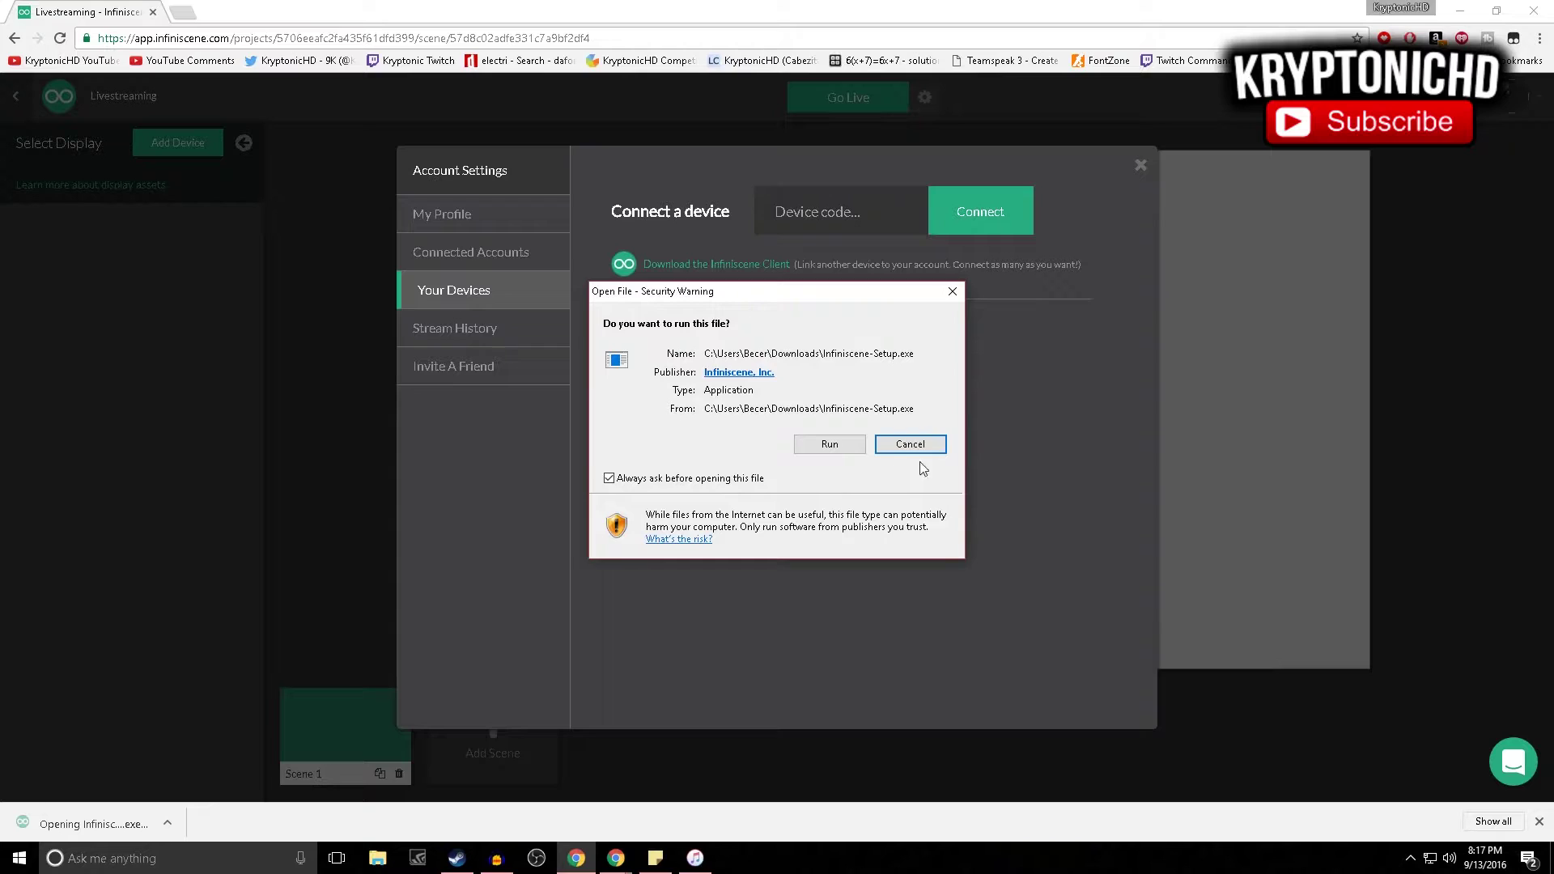
pyautogui.click(834, 446)
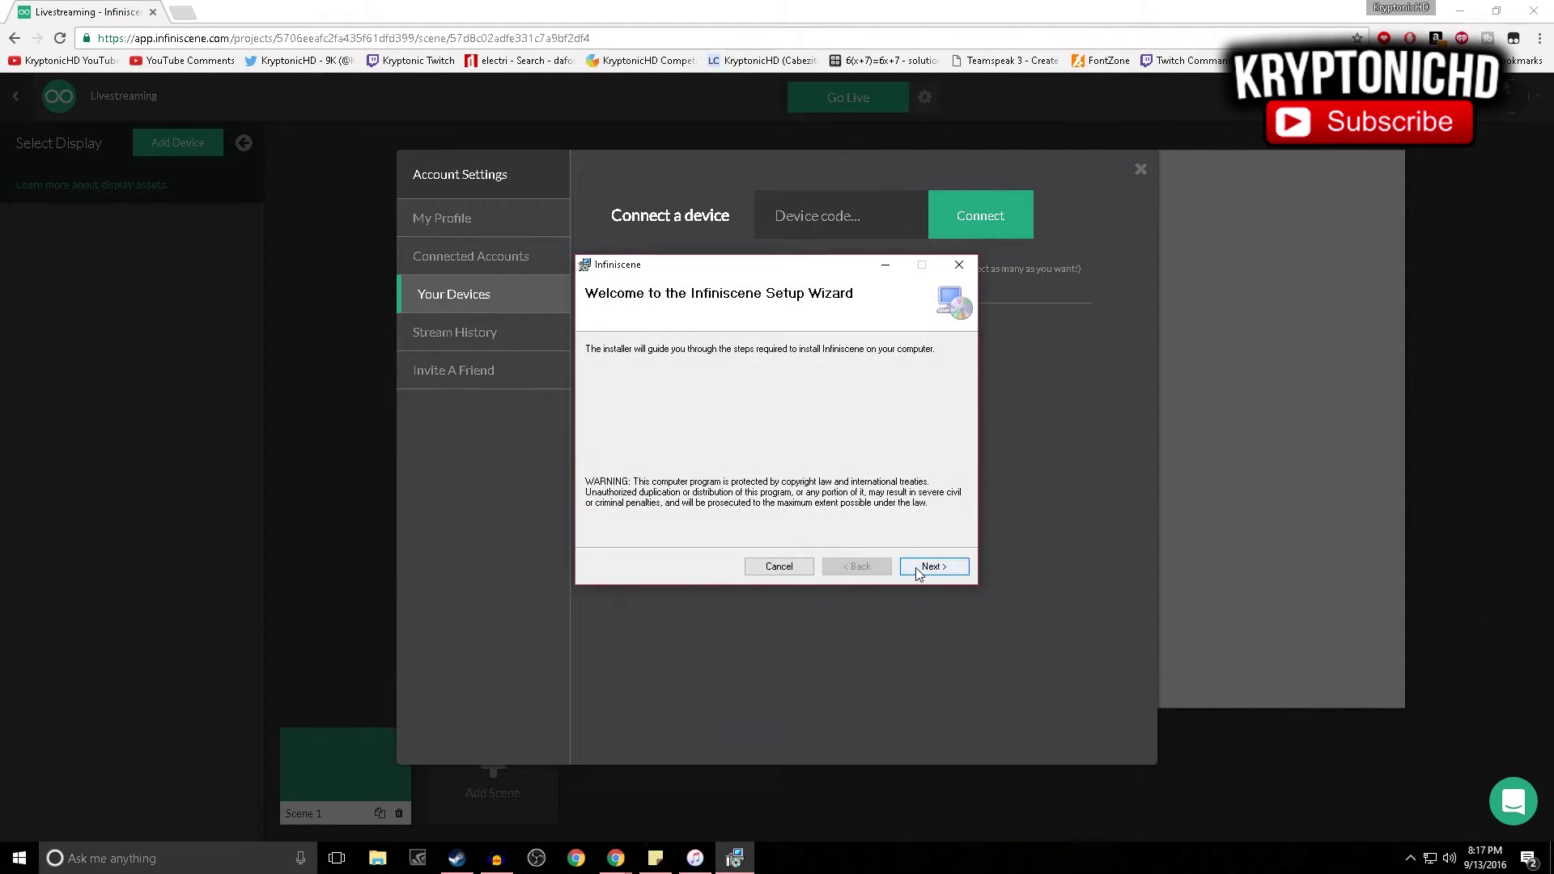
# Agree to the licence, install to the default folder, and finish the Infiniscene Setup Wizard.
pyautogui.click(916, 567)
pyautogui.click(778, 536)
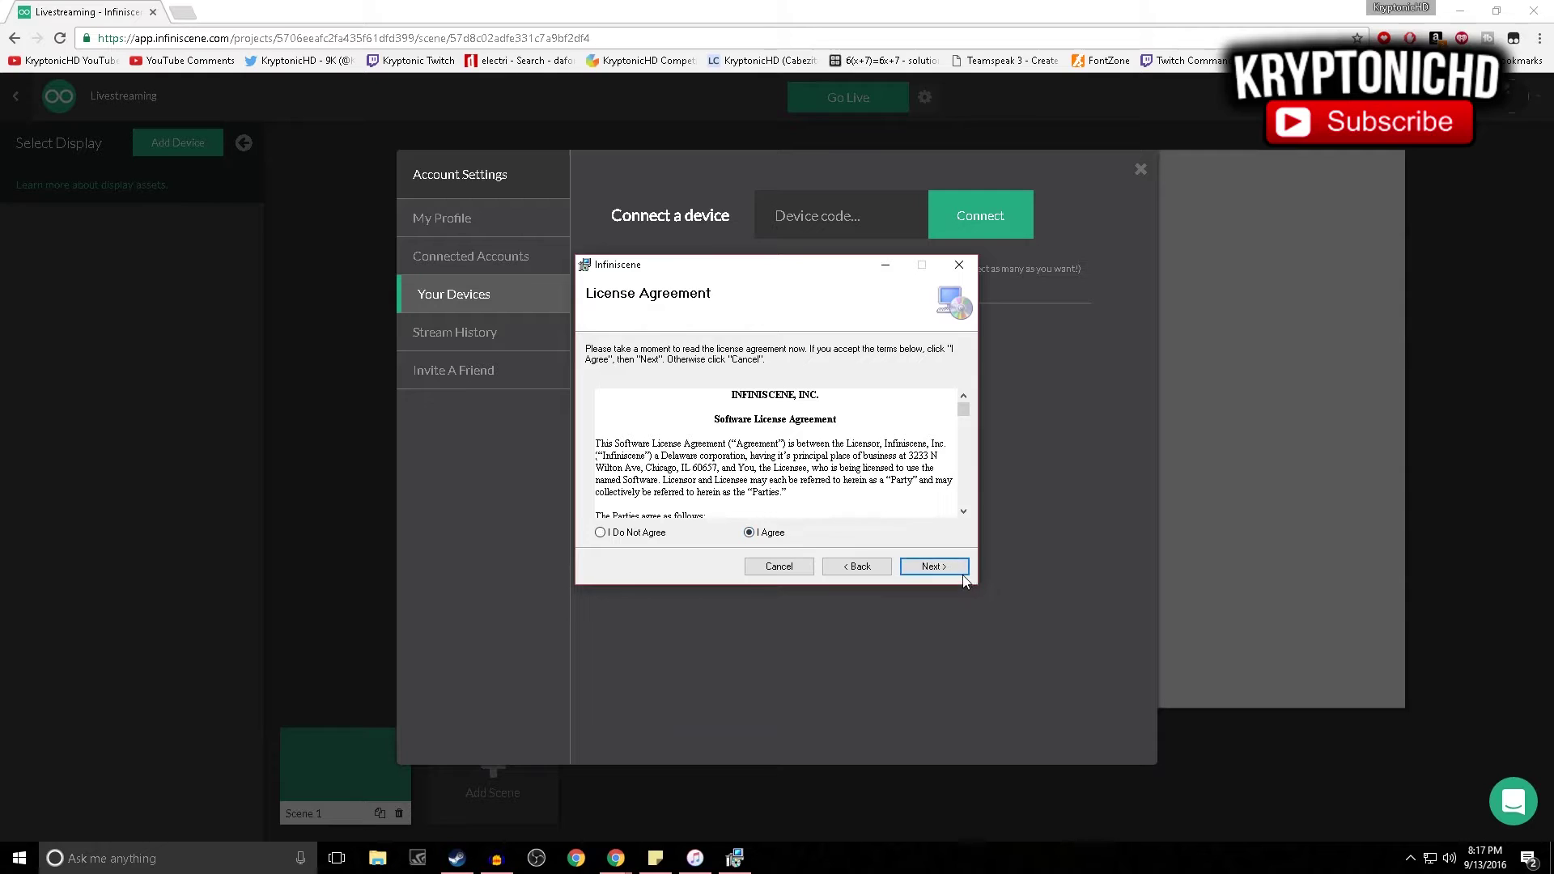
pyautogui.click(958, 573)
pyautogui.click(938, 567)
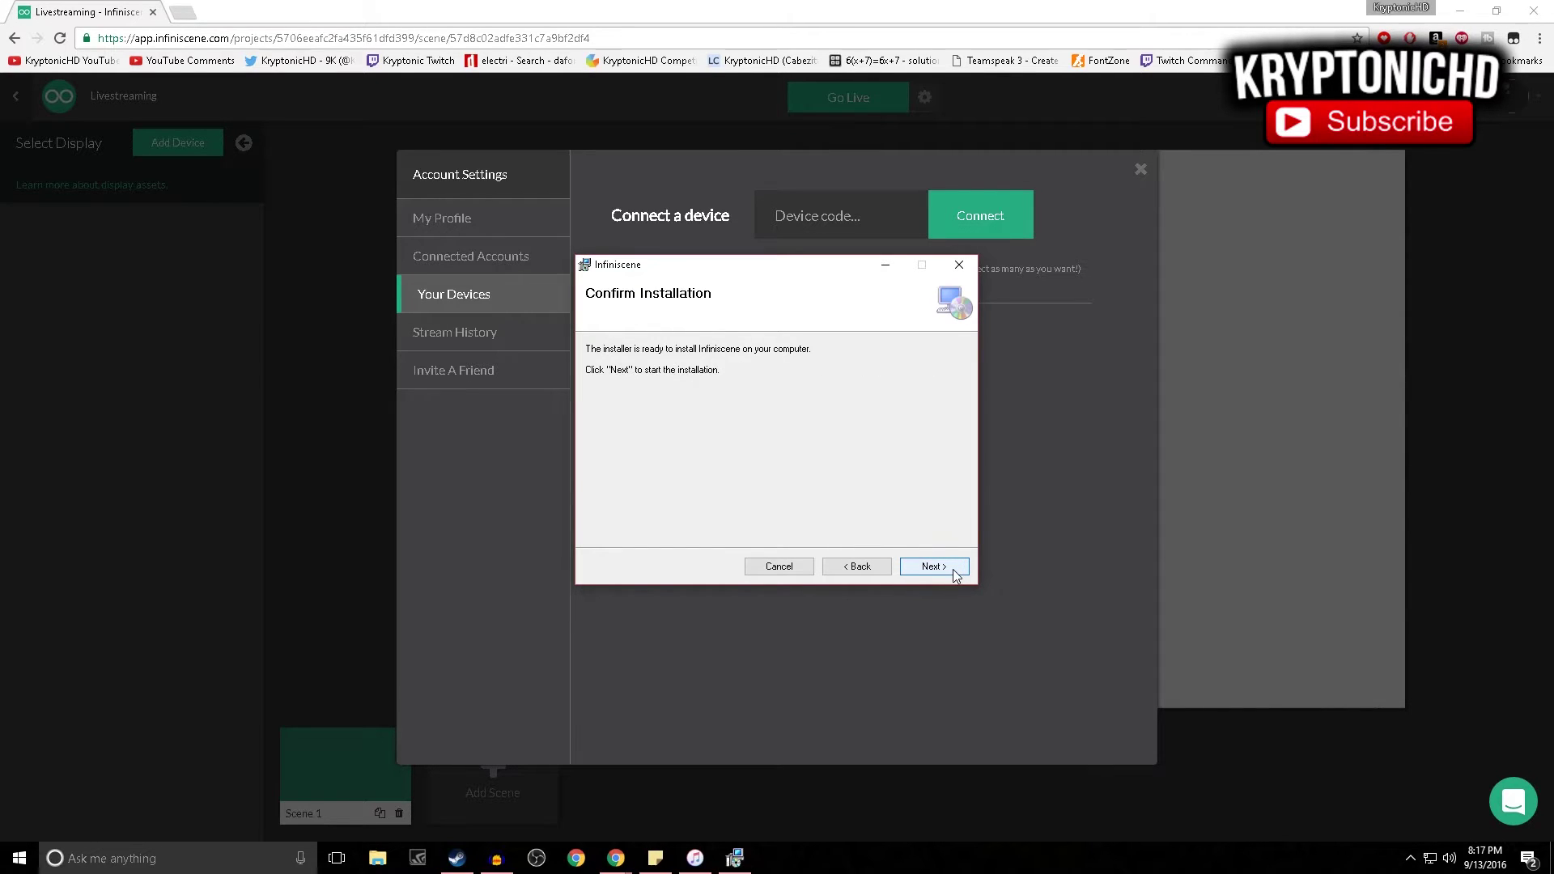
pyautogui.click(937, 567)
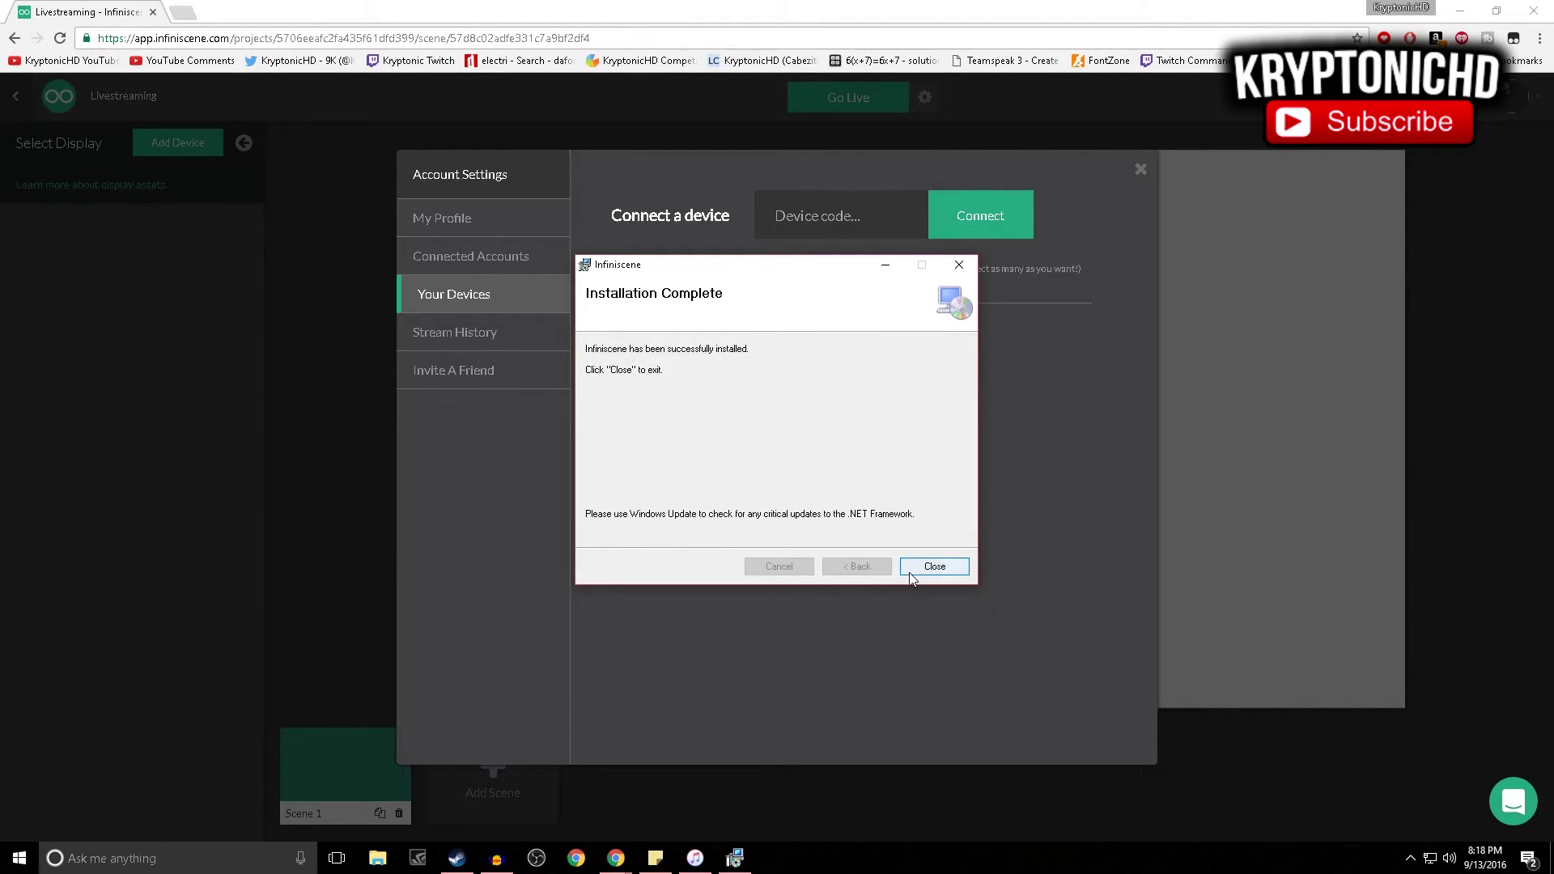
pyautogui.click(934, 566)
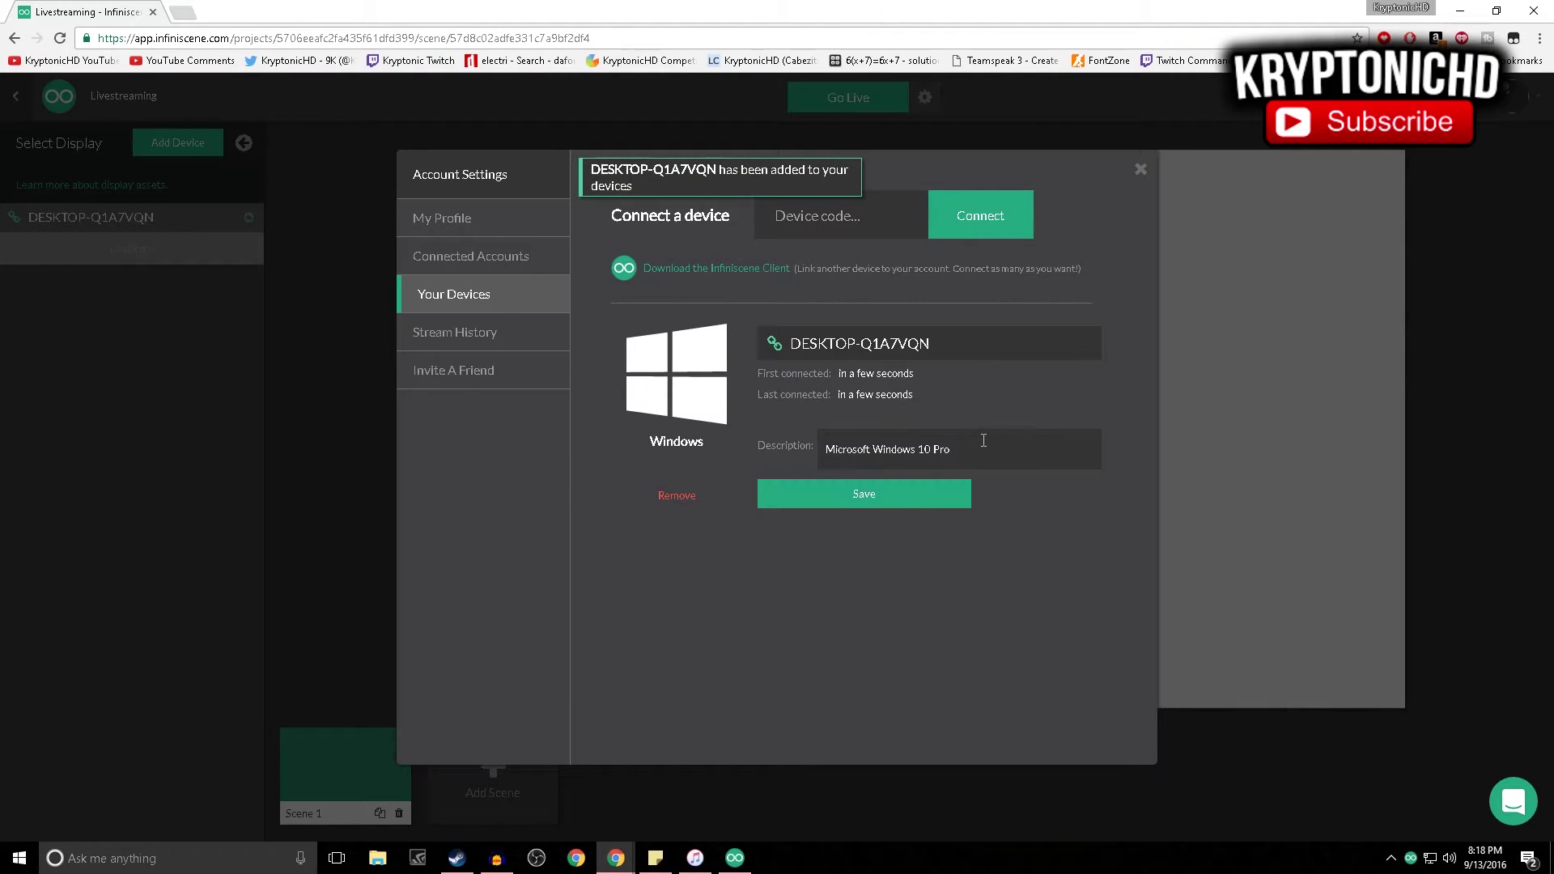
# Close Account Settings and wait for the PC's Main Display 1920x1080 to appear as a source.
pyautogui.click(78, 103)
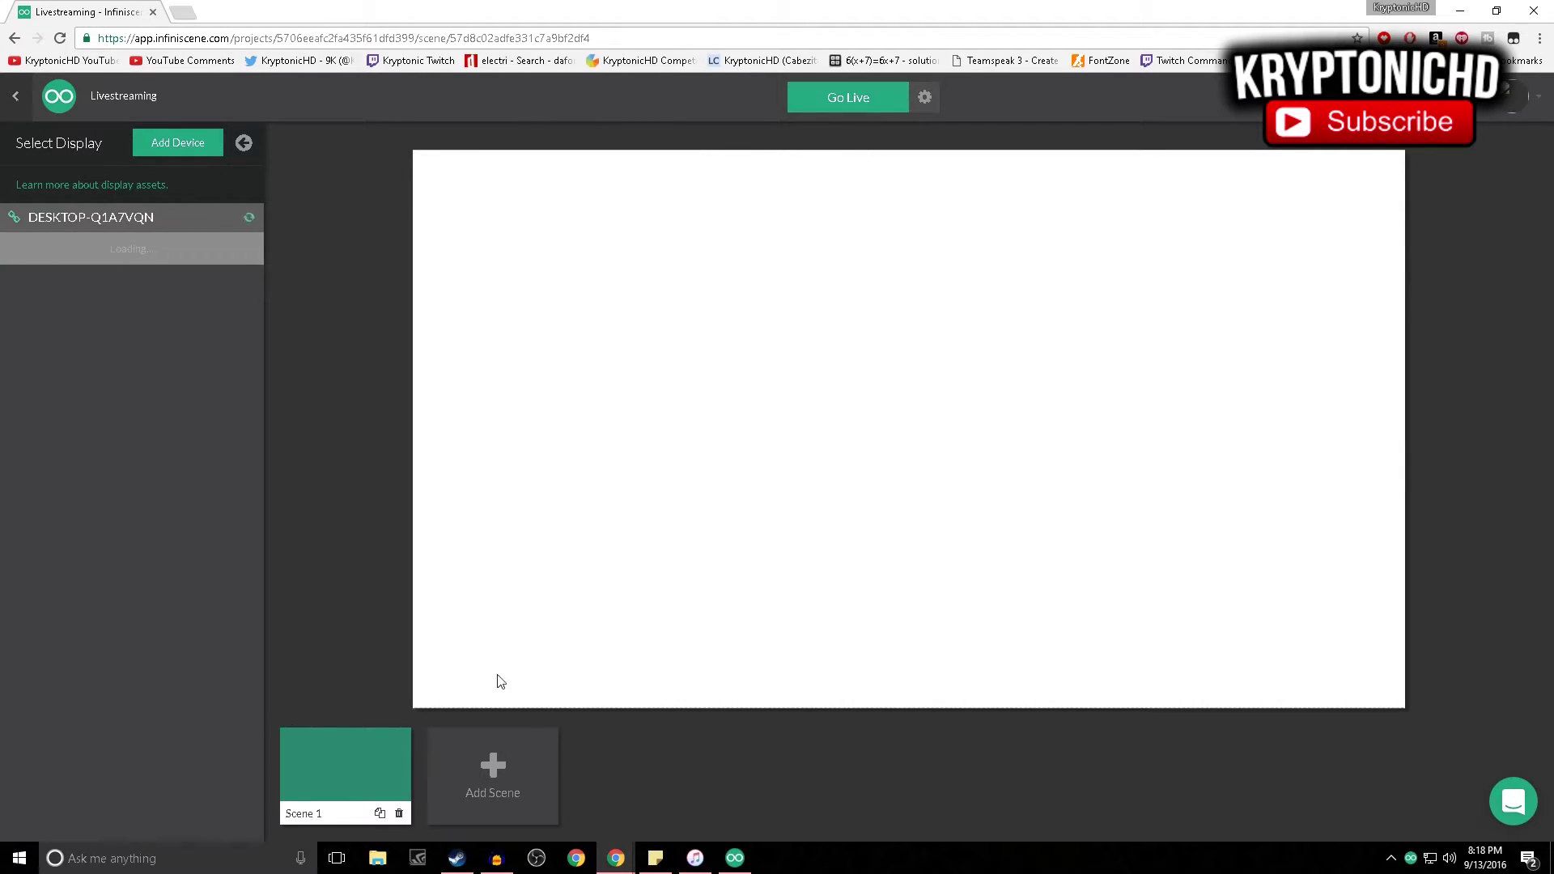
pyautogui.click(1534, 97)
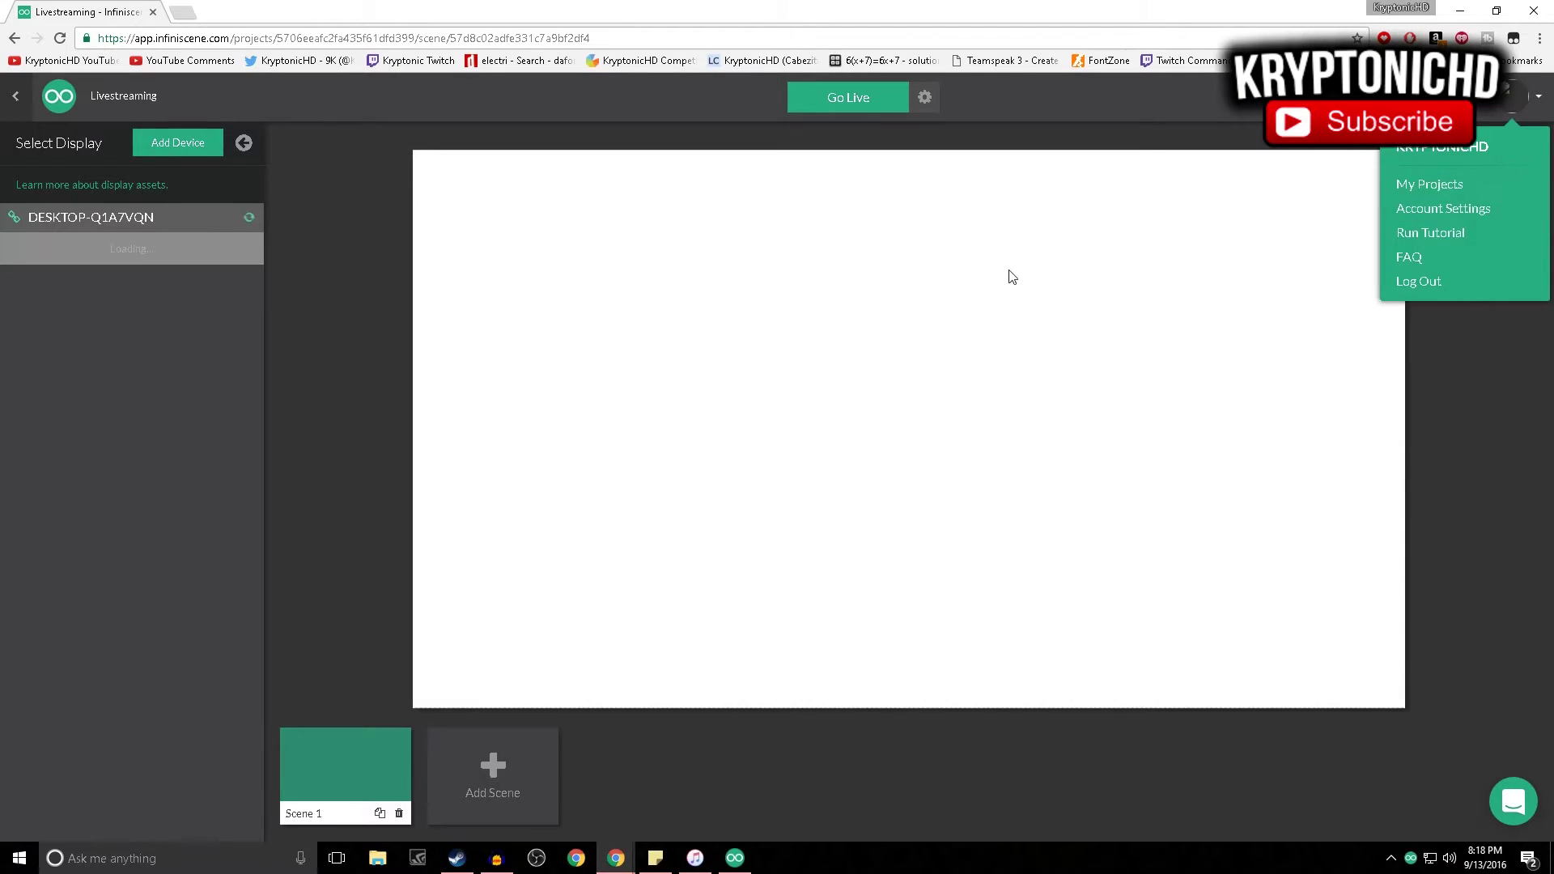
pyautogui.click(160, 320)
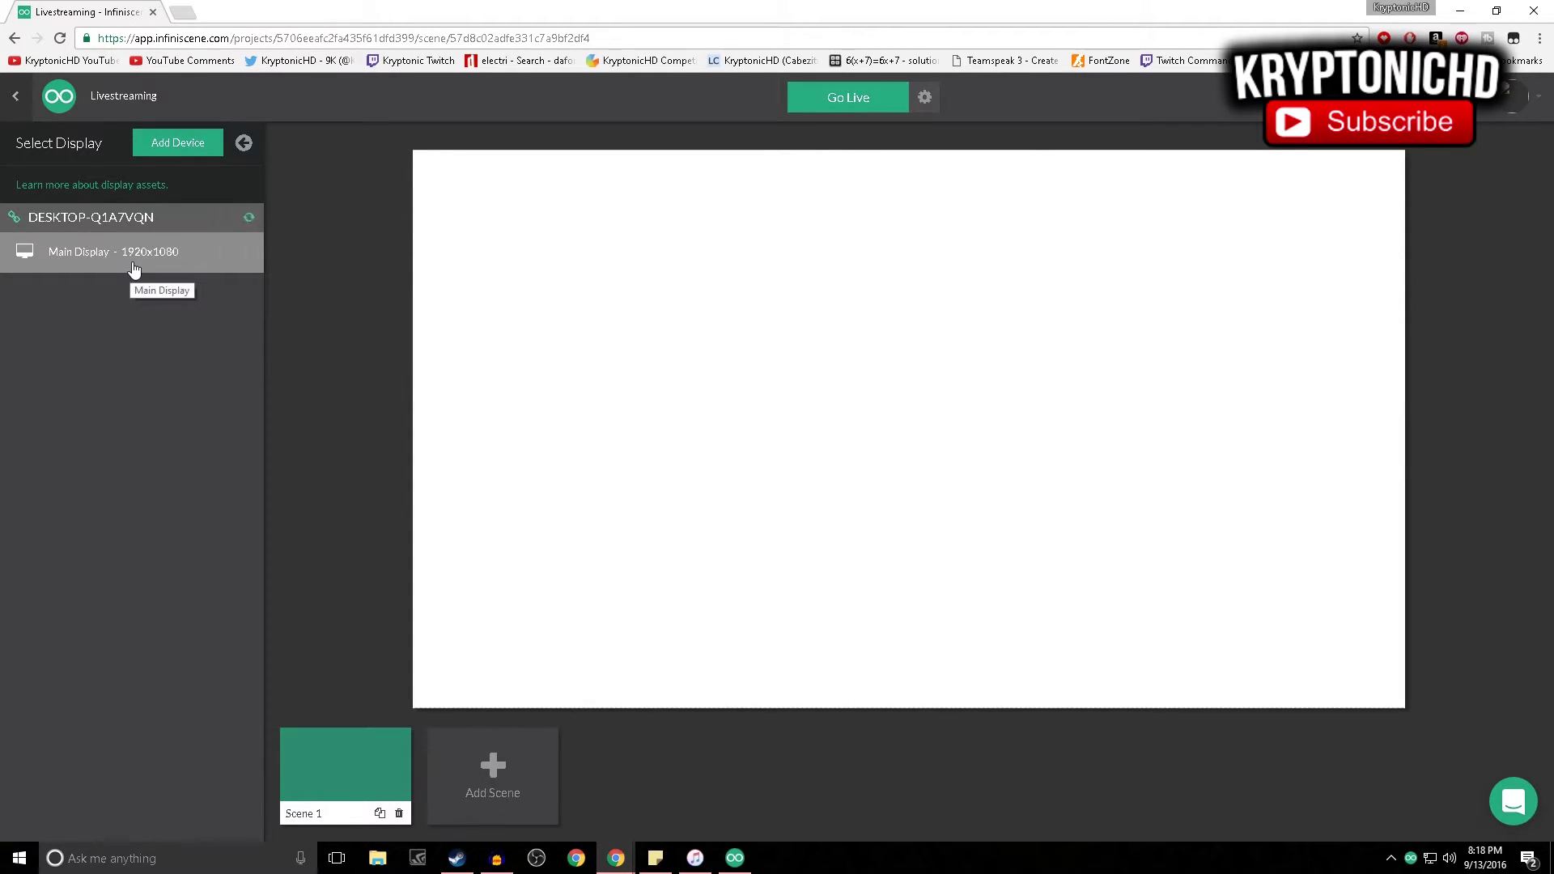
# Refresh the display list and add Main Display - 1920x1080 with No Audio to Scene 1.
pyautogui.click(200, 272)
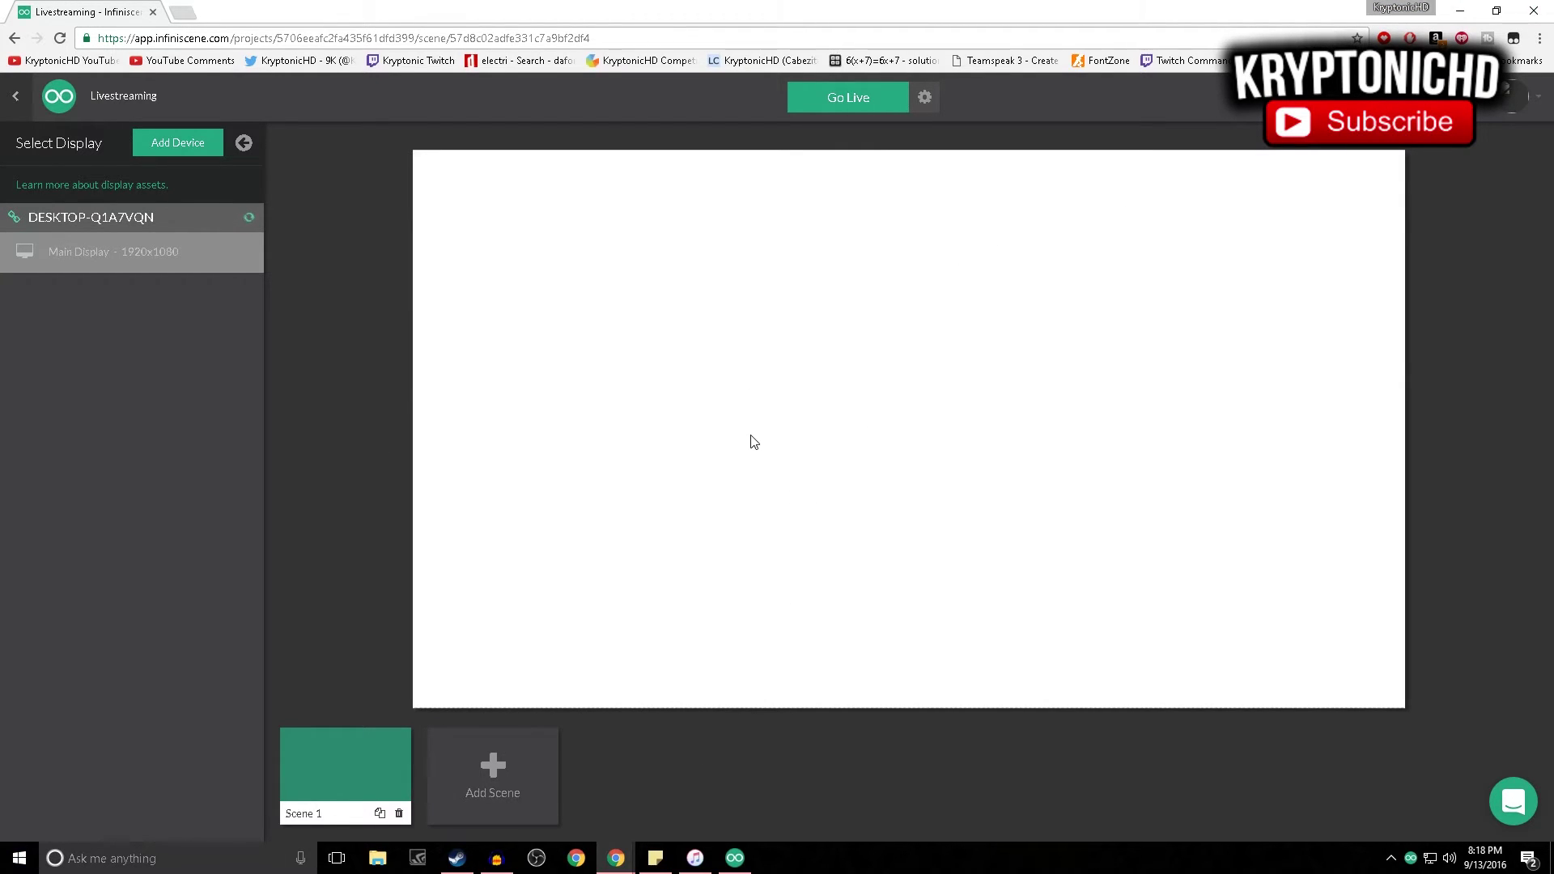
pyautogui.click(249, 220)
pyautogui.click(197, 242)
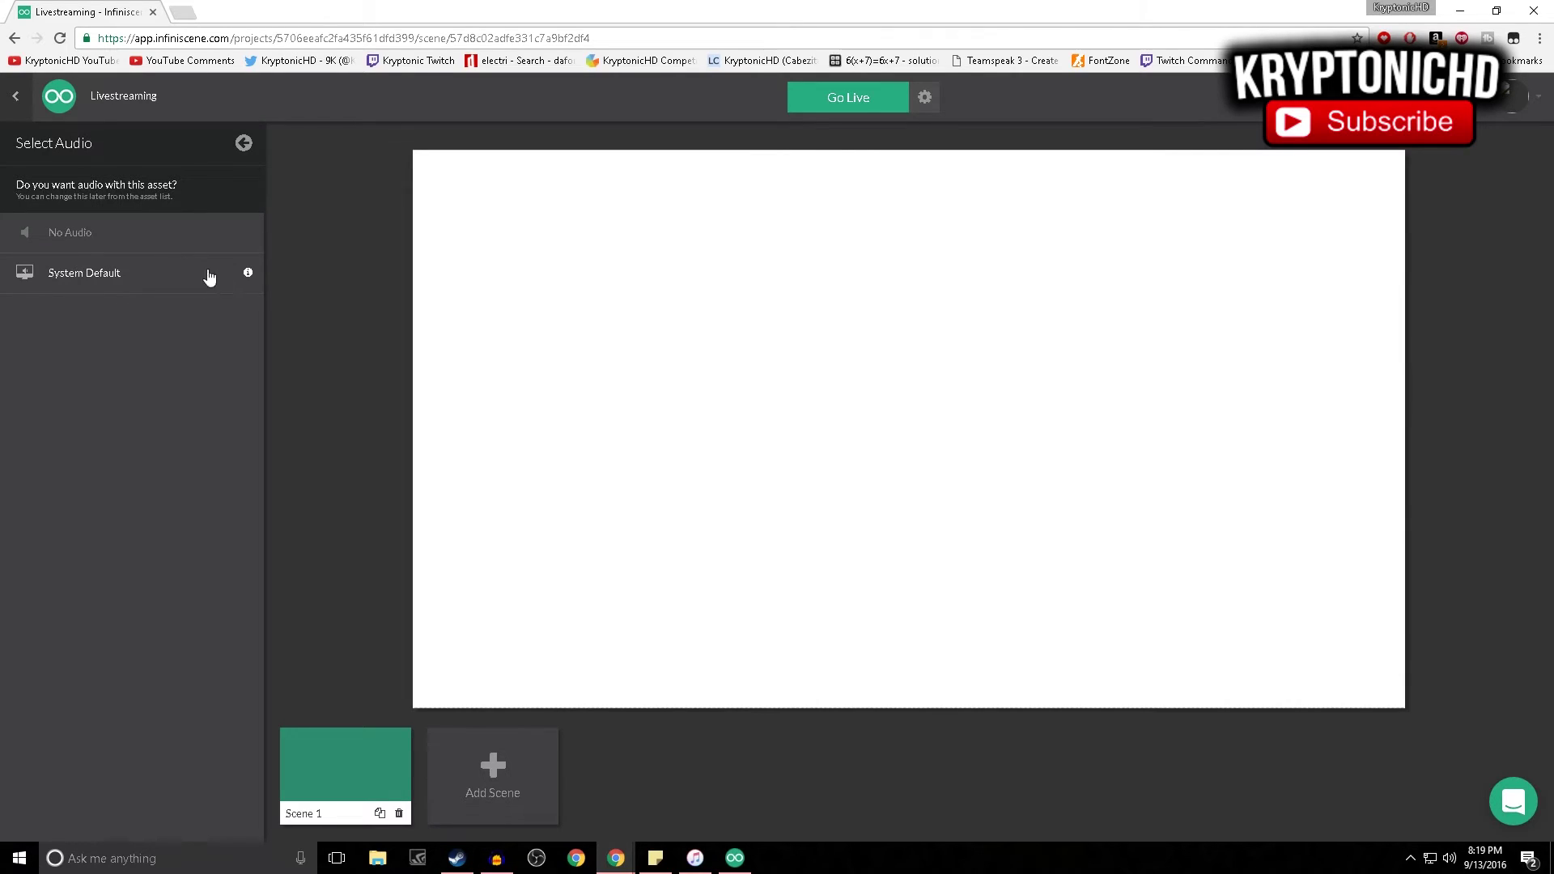
pyautogui.click(163, 235)
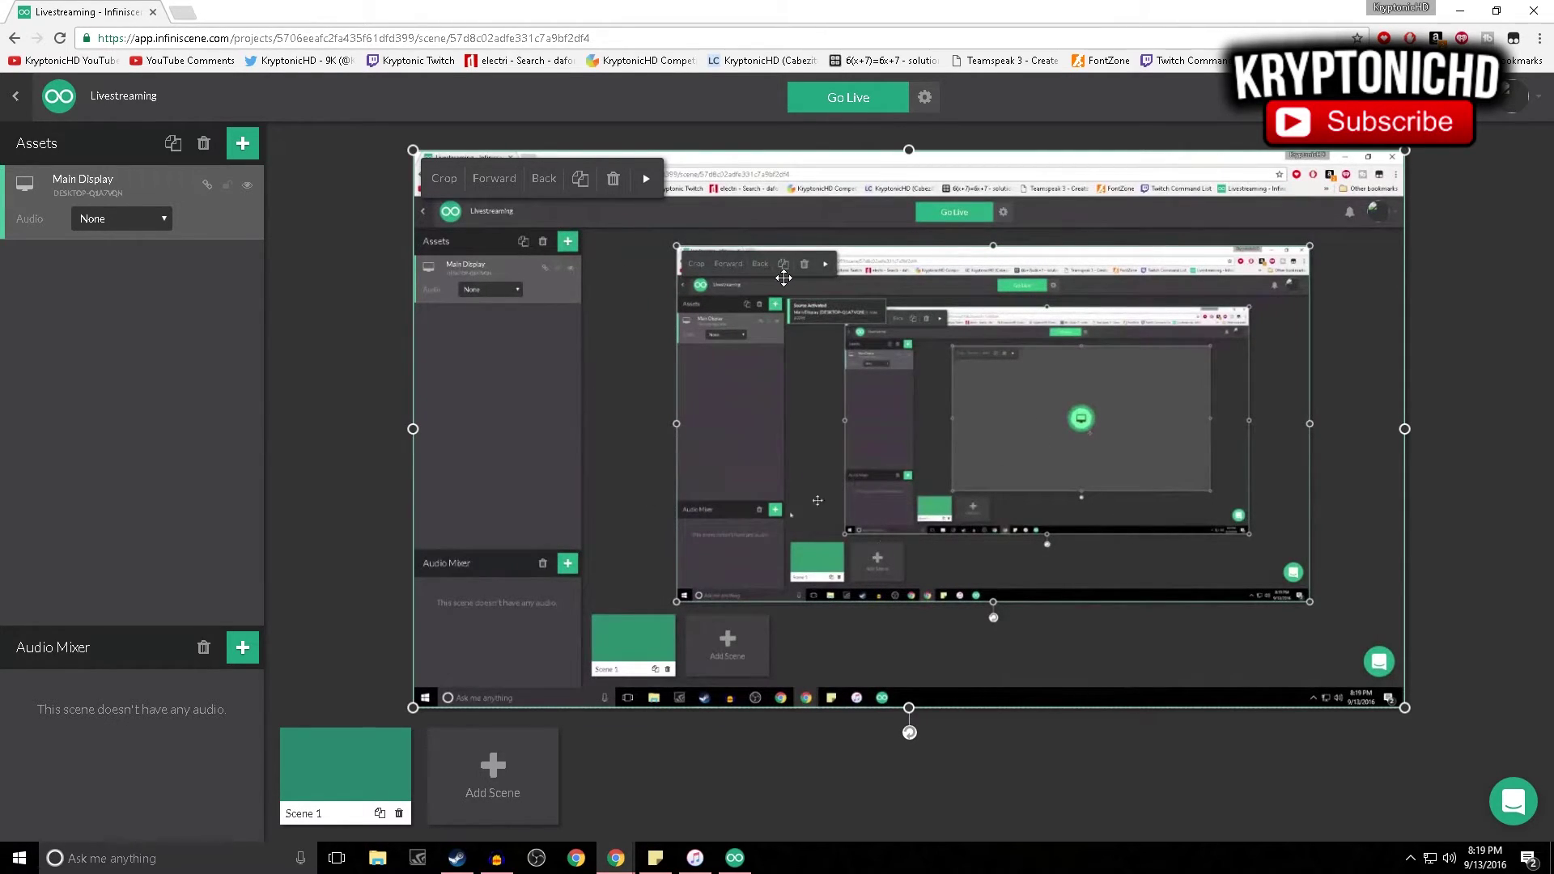
pyautogui.click(256, 142)
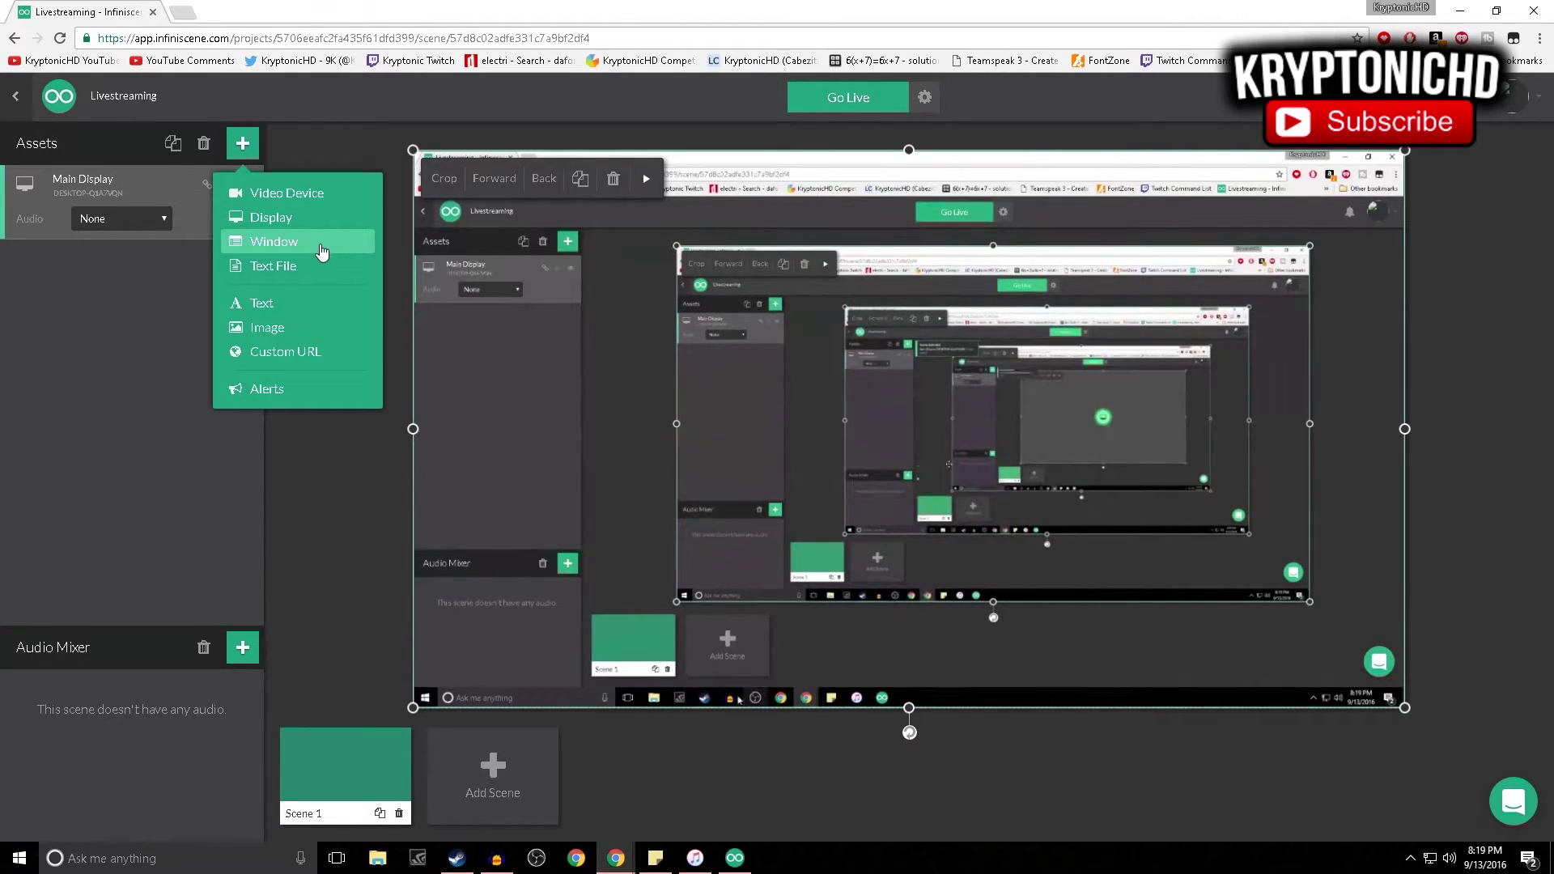
# Upload the KryptonicHD subscriber overlay image from YouTube\Profile-Banner-Overlays as an image asset.
pyautogui.click(260, 327)
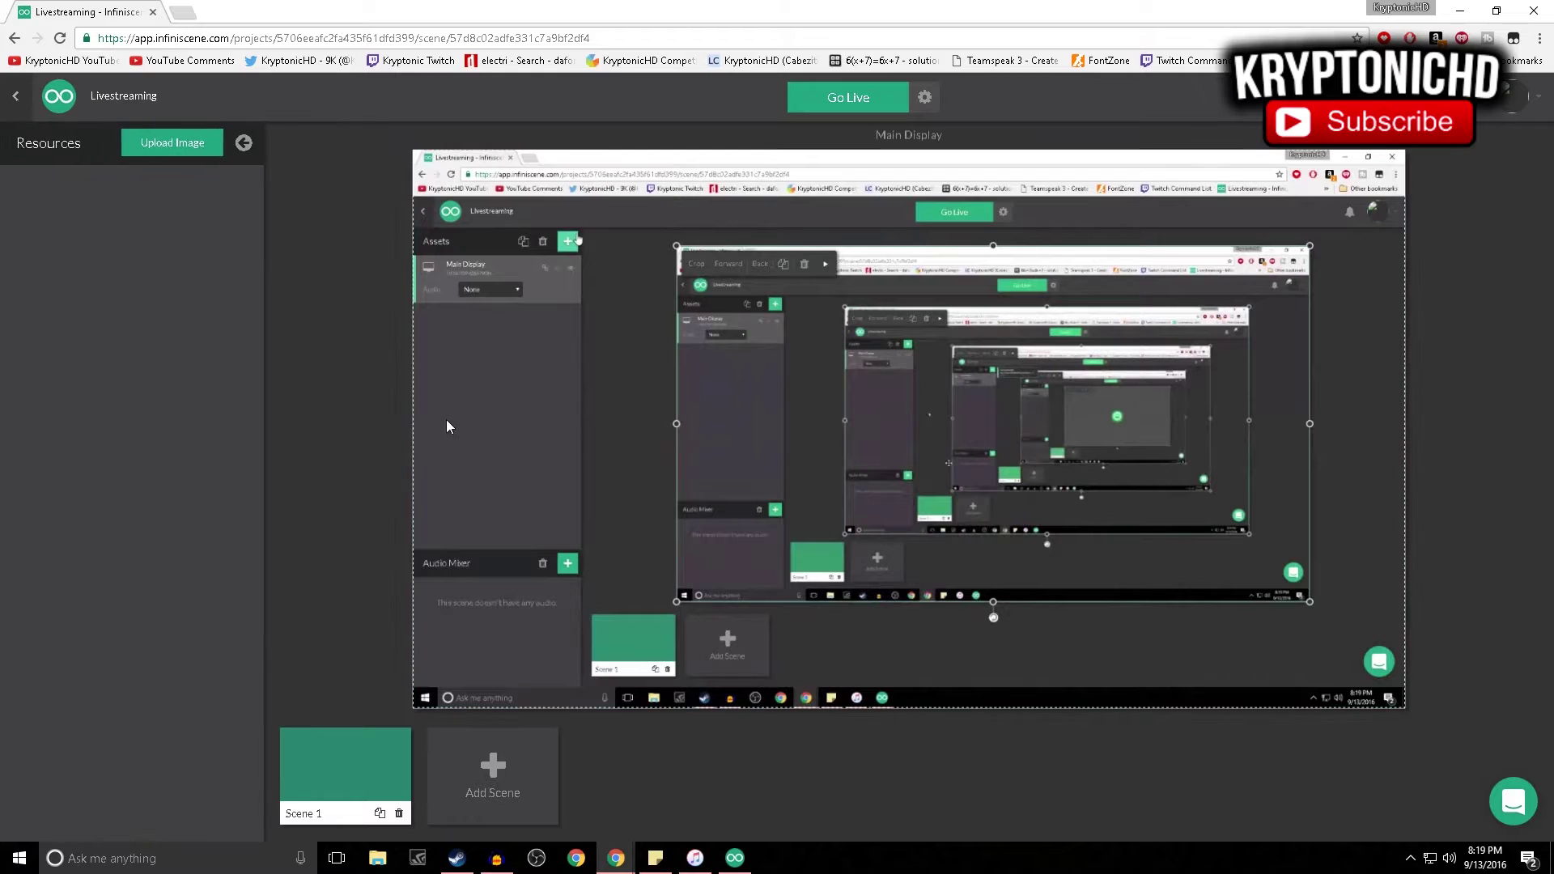
pyautogui.click(166, 147)
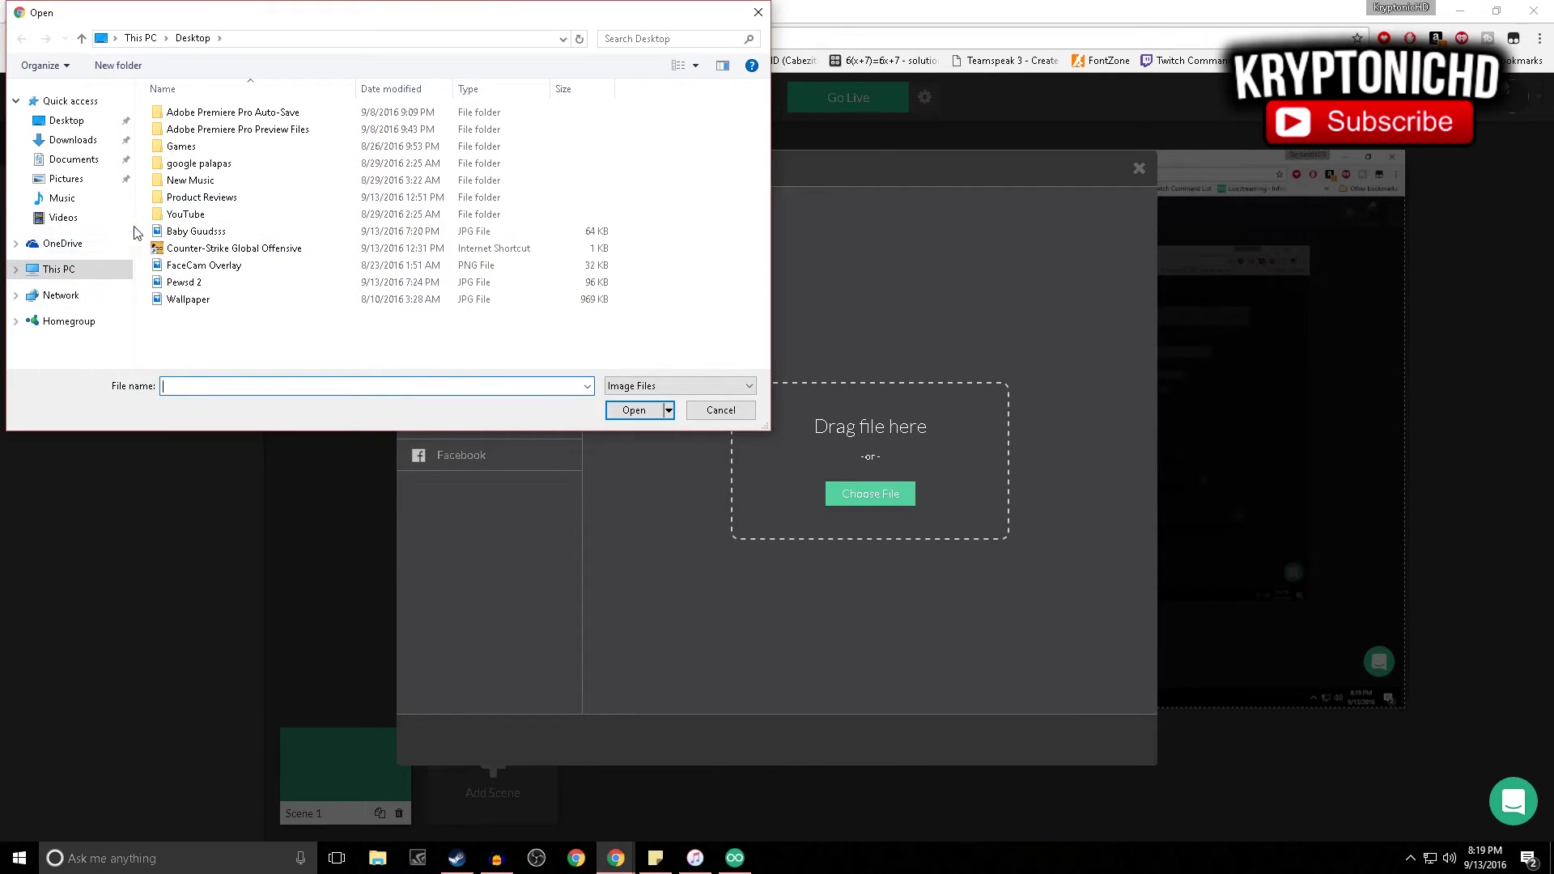
pyautogui.doubleClick(188, 214)
pyautogui.doubleClick(227, 185)
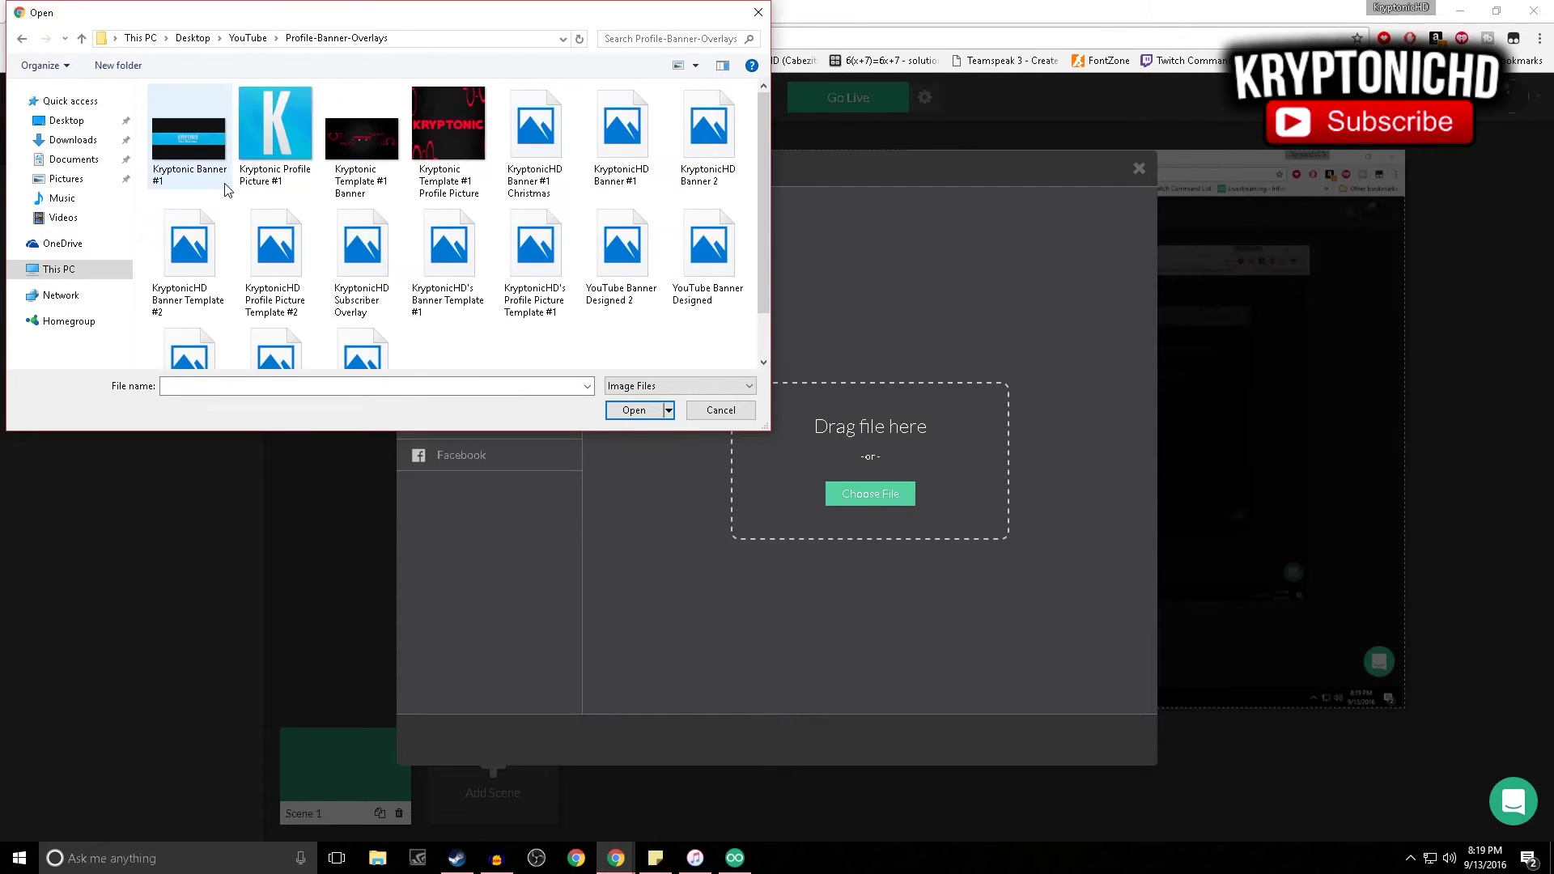
pyautogui.doubleClick(536, 247)
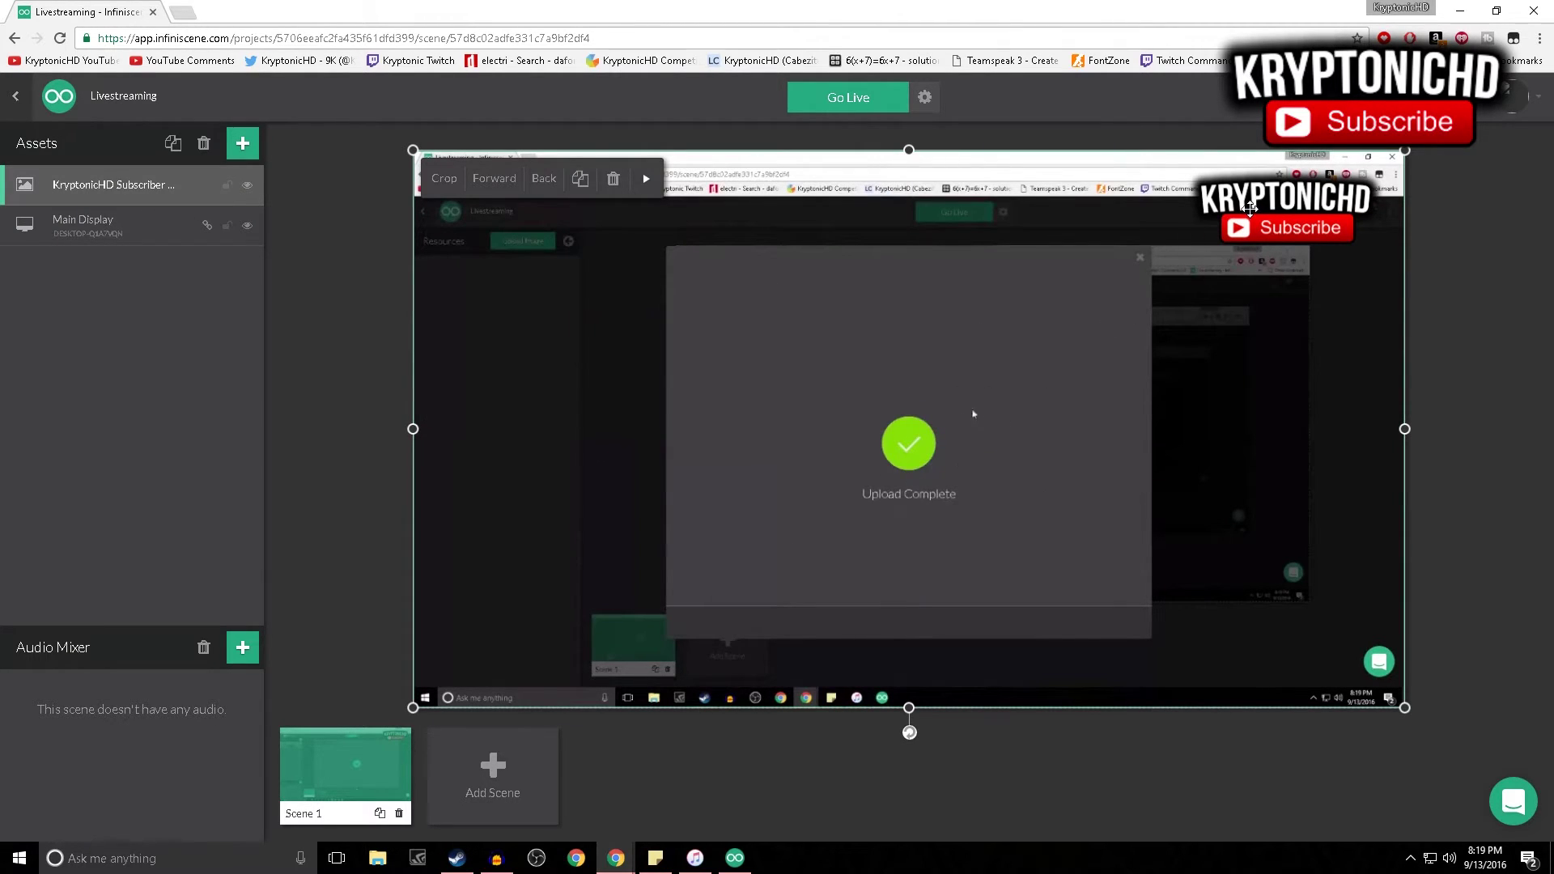
pyautogui.click(925, 98)
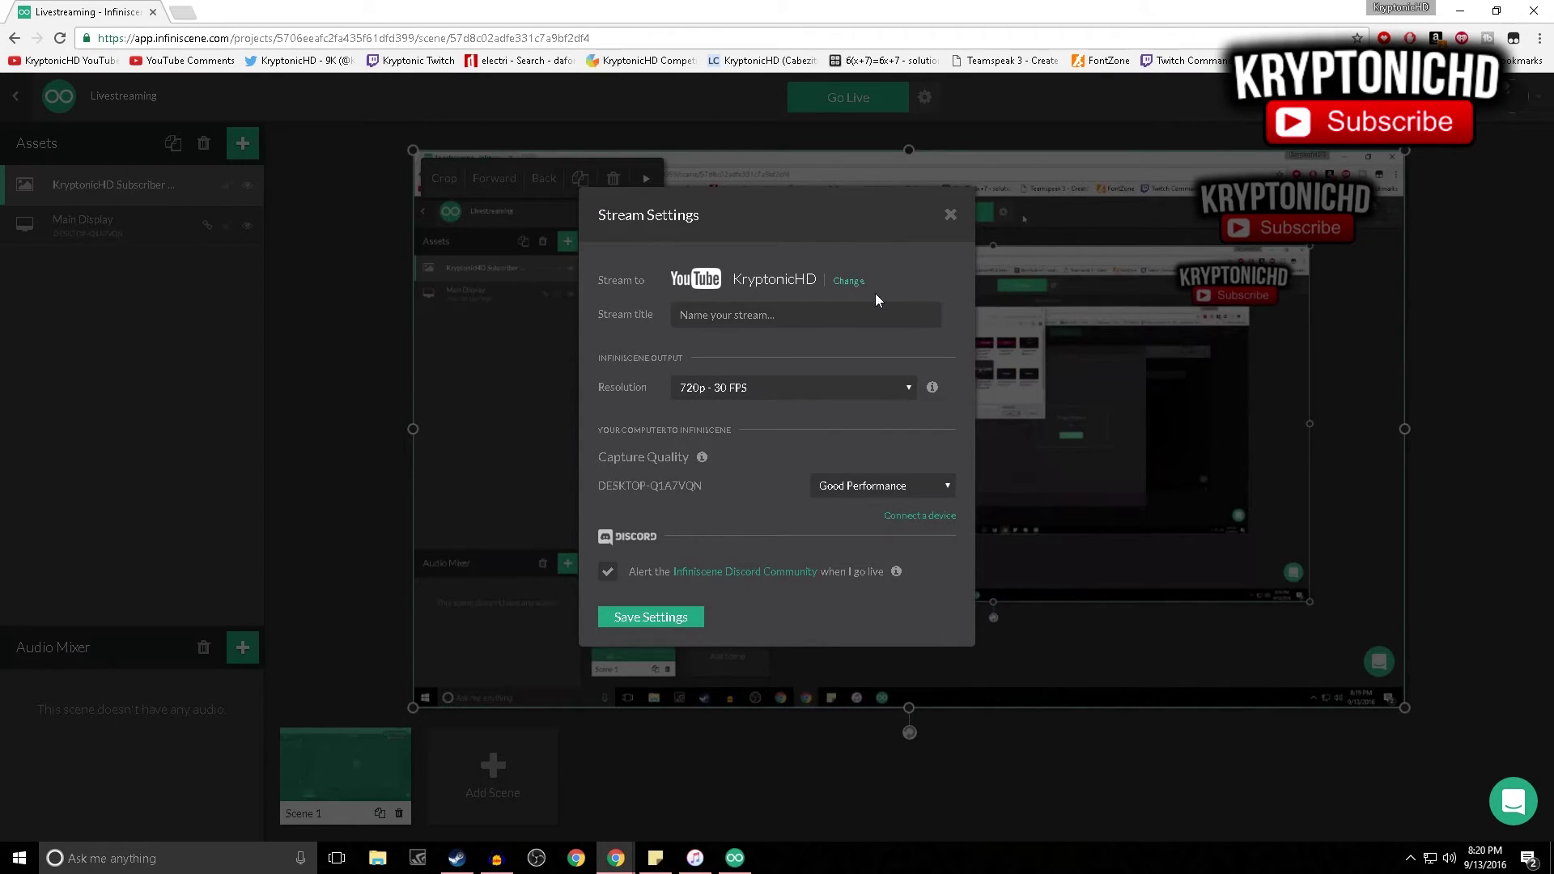
# Review the connected YouTube account and keep capture quality at Good Performance.
pyautogui.click(849, 281)
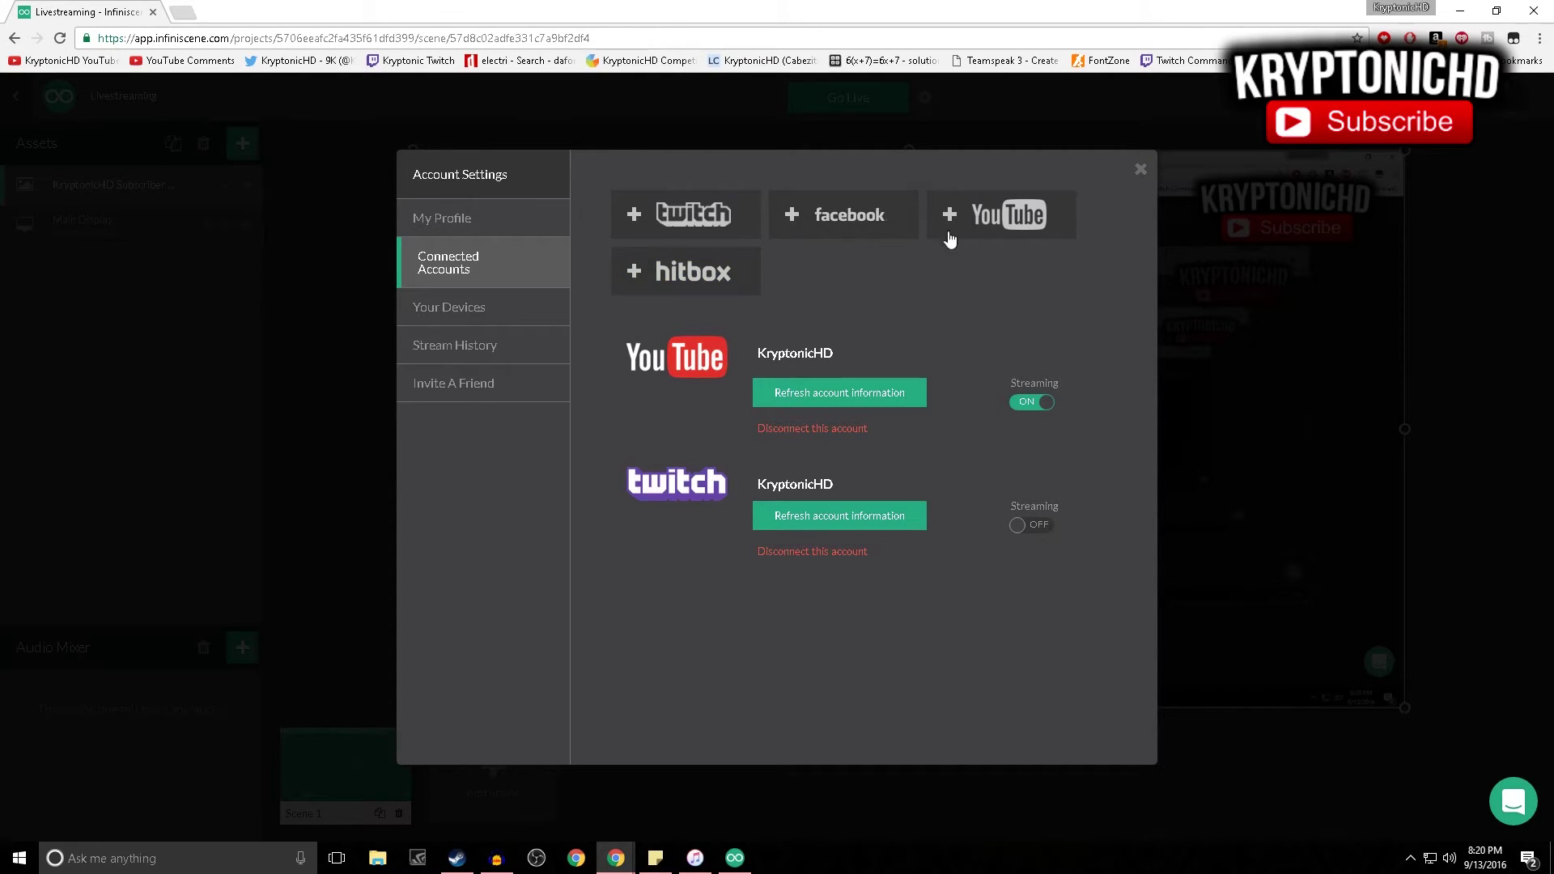
pyautogui.click(1141, 172)
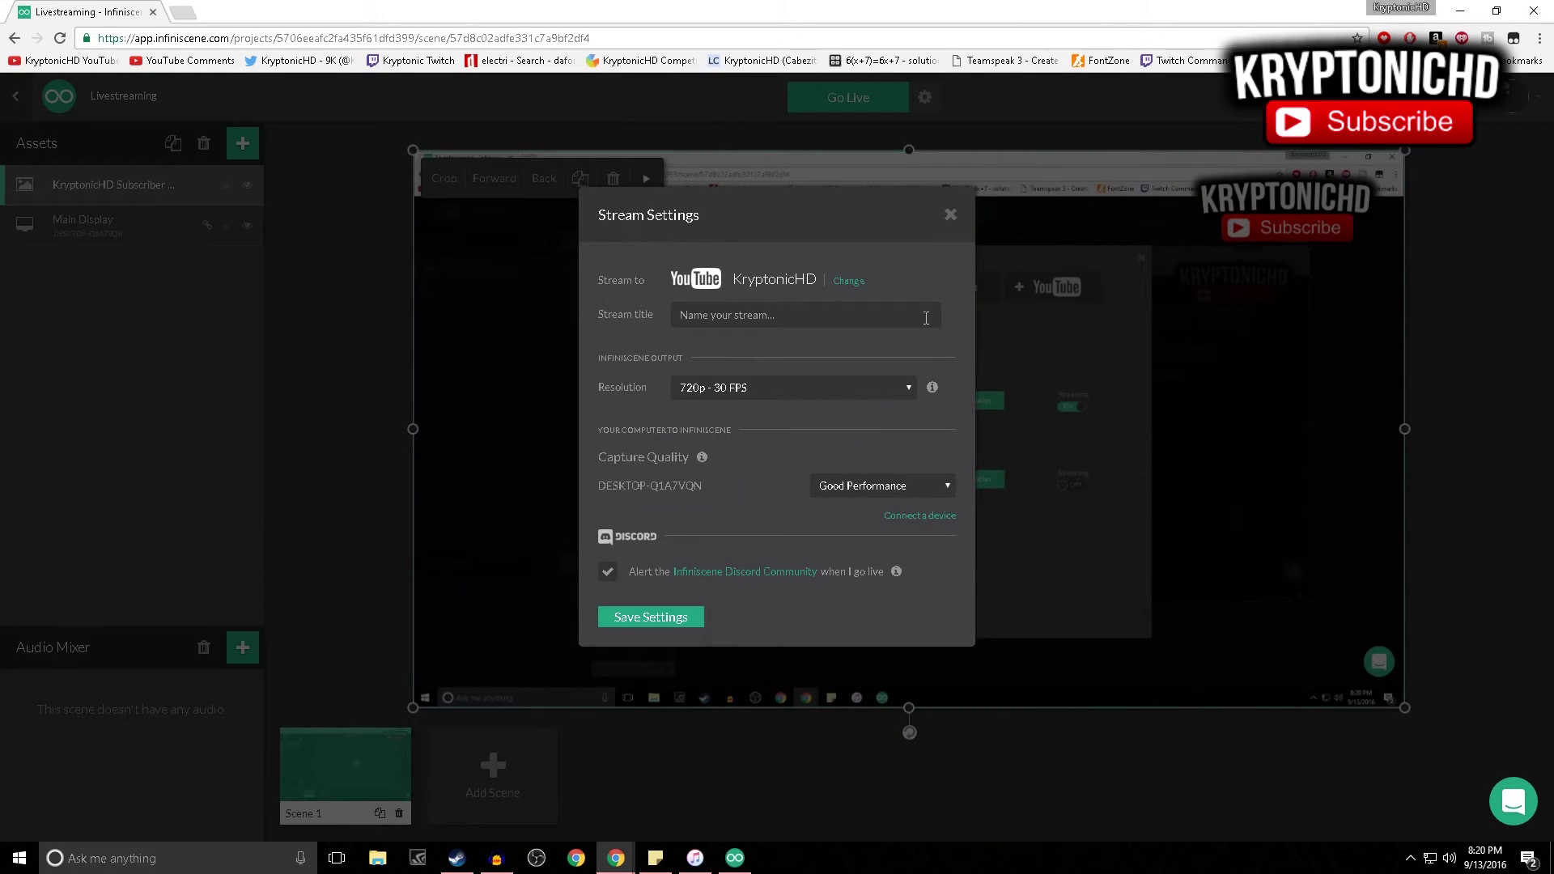
pyautogui.click(925, 491)
pyautogui.click(925, 491)
pyautogui.click(882, 494)
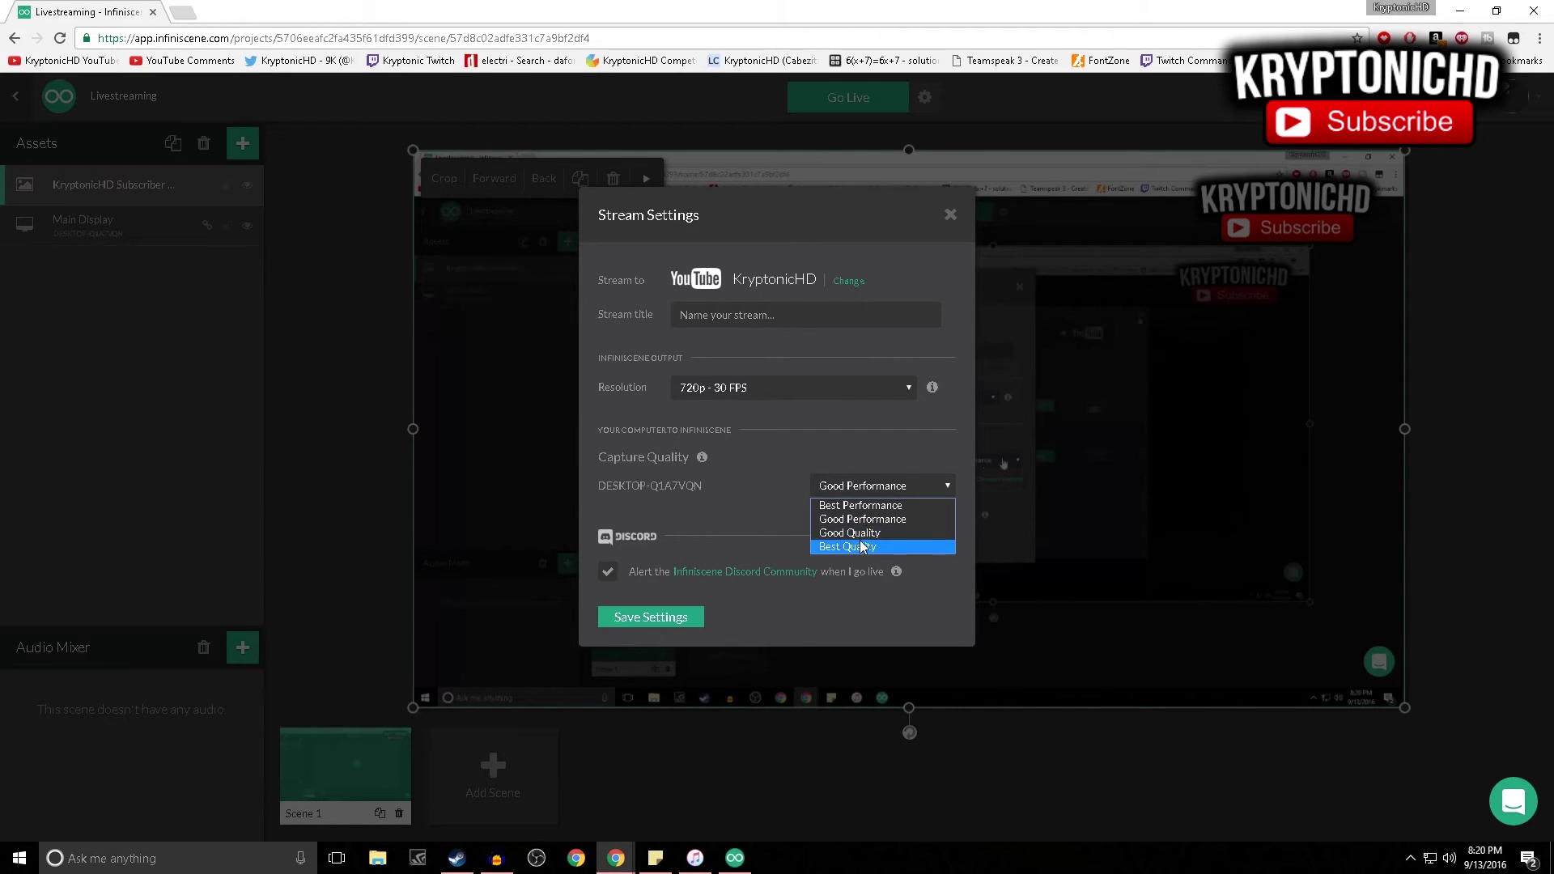
pyautogui.click(897, 495)
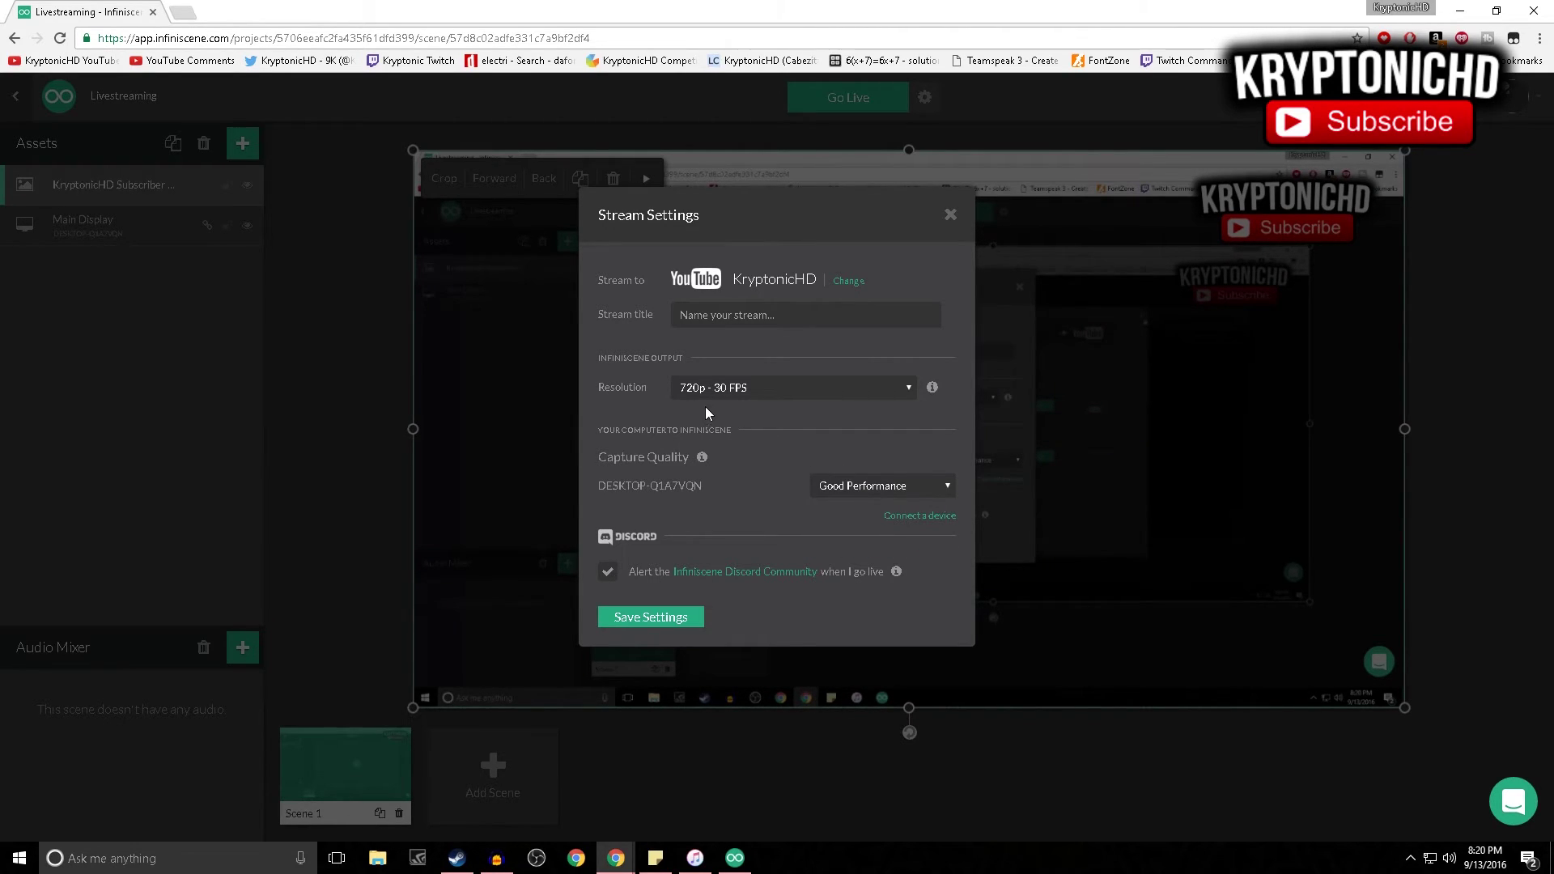
# Set resolution to 720p - 60 FPS, title the stream BETA, then close without saving.
pyautogui.click(898, 399)
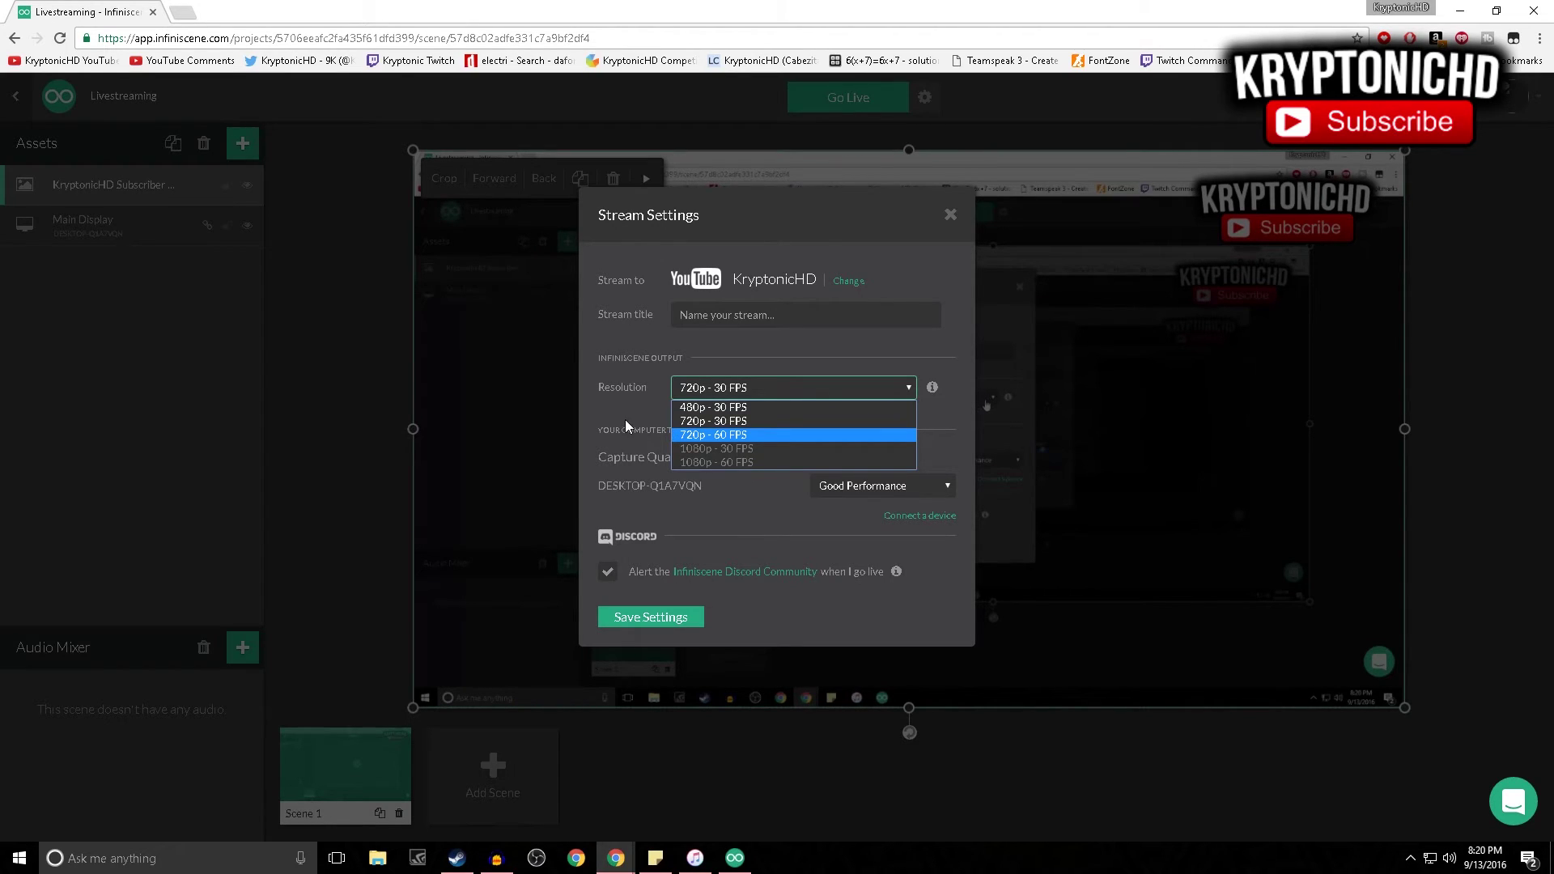
pyautogui.click(638, 398)
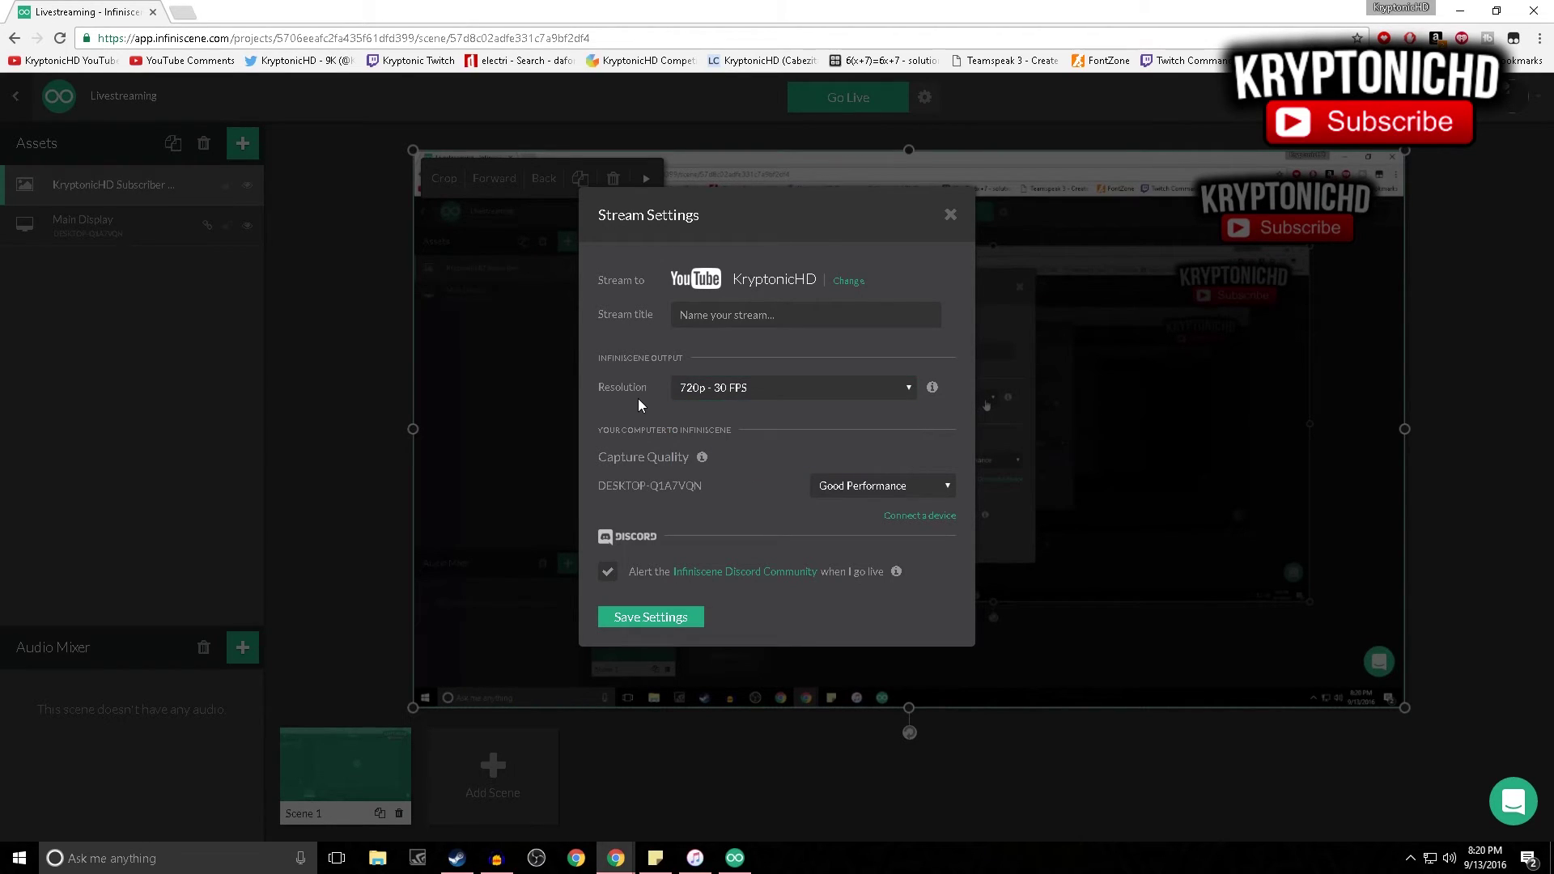
pyautogui.click(835, 385)
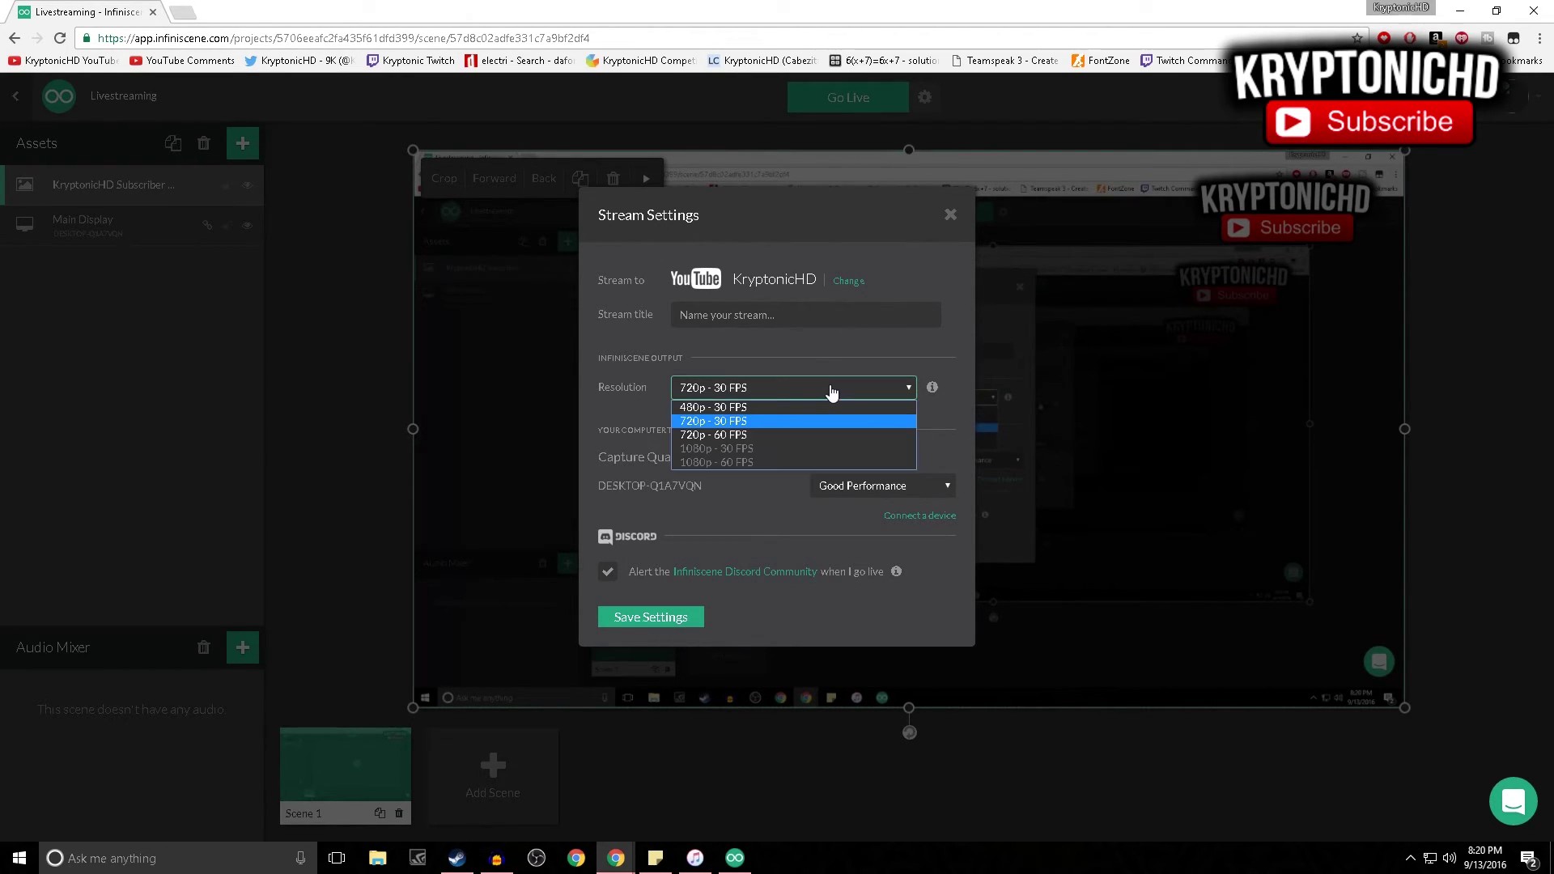
pyautogui.click(725, 436)
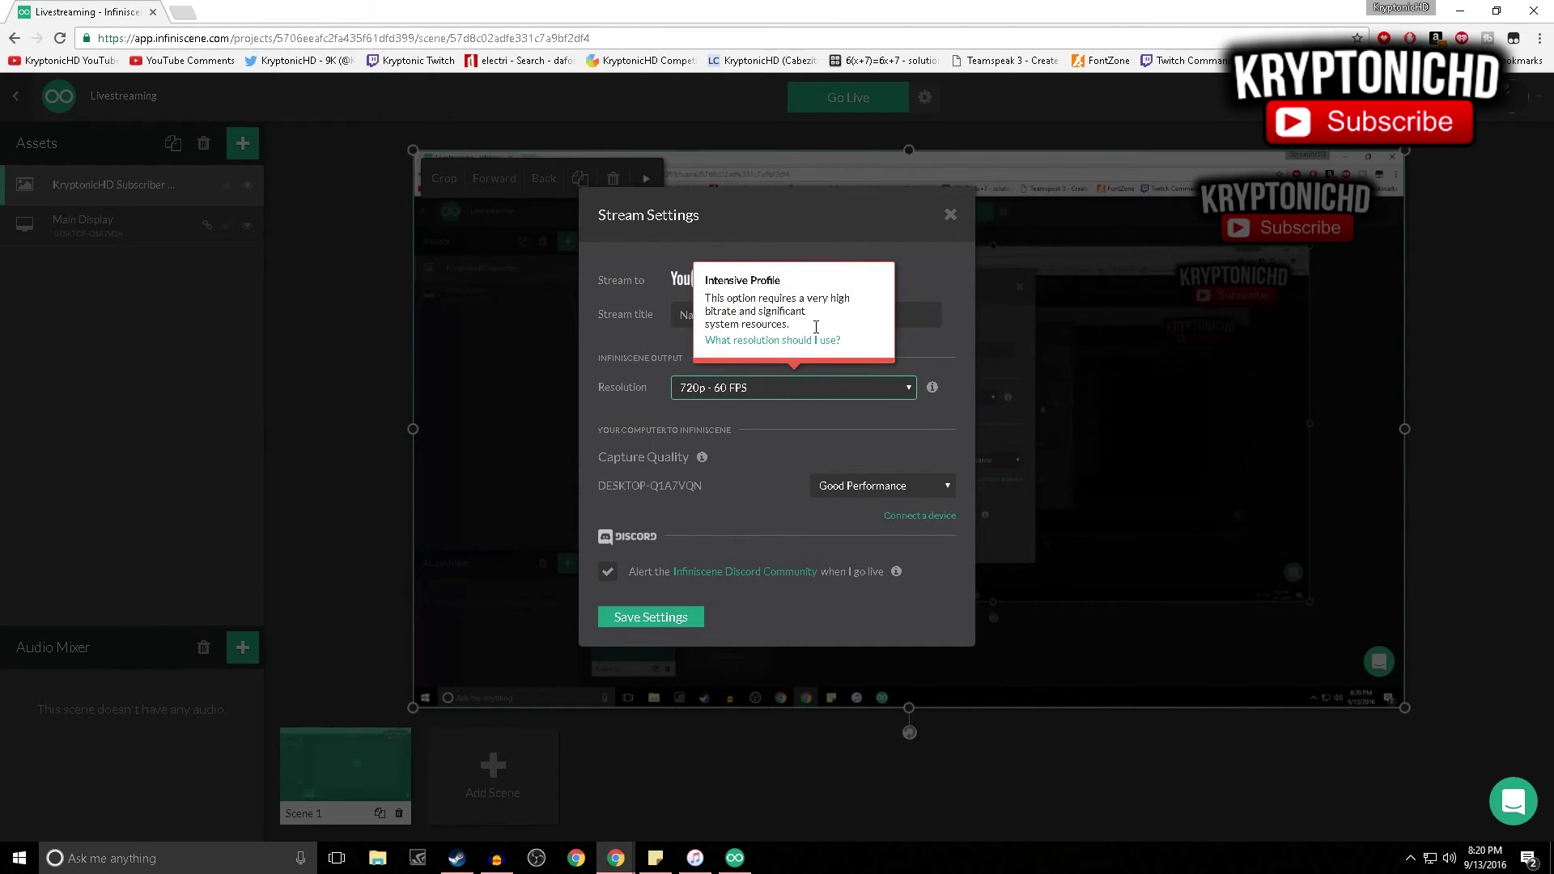
pyautogui.click(684, 344)
pyautogui.click(789, 316)
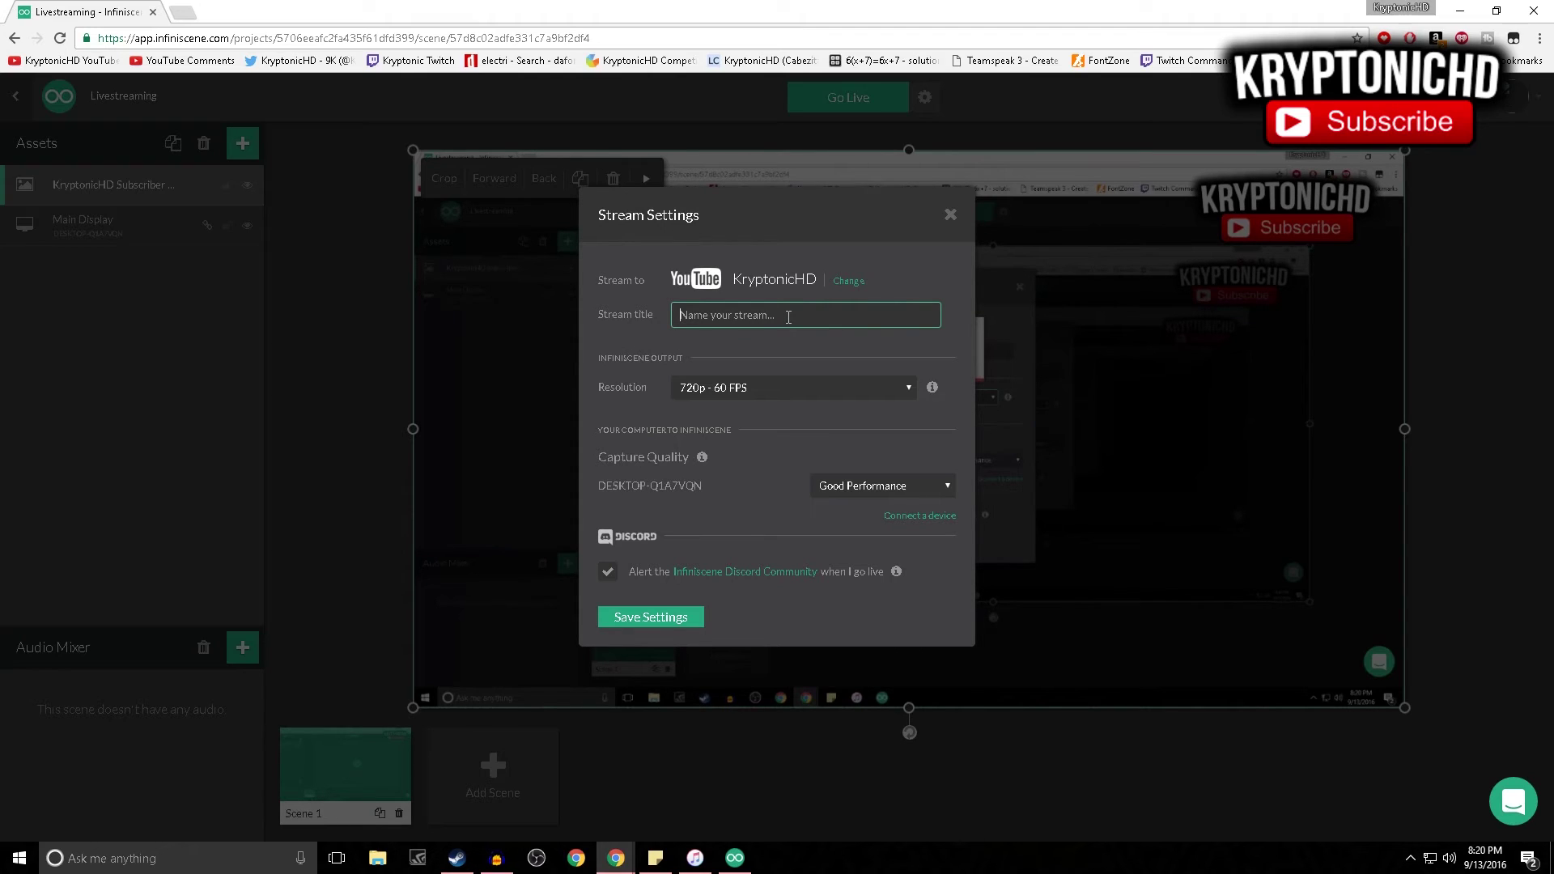
pyautogui.write('BETA')
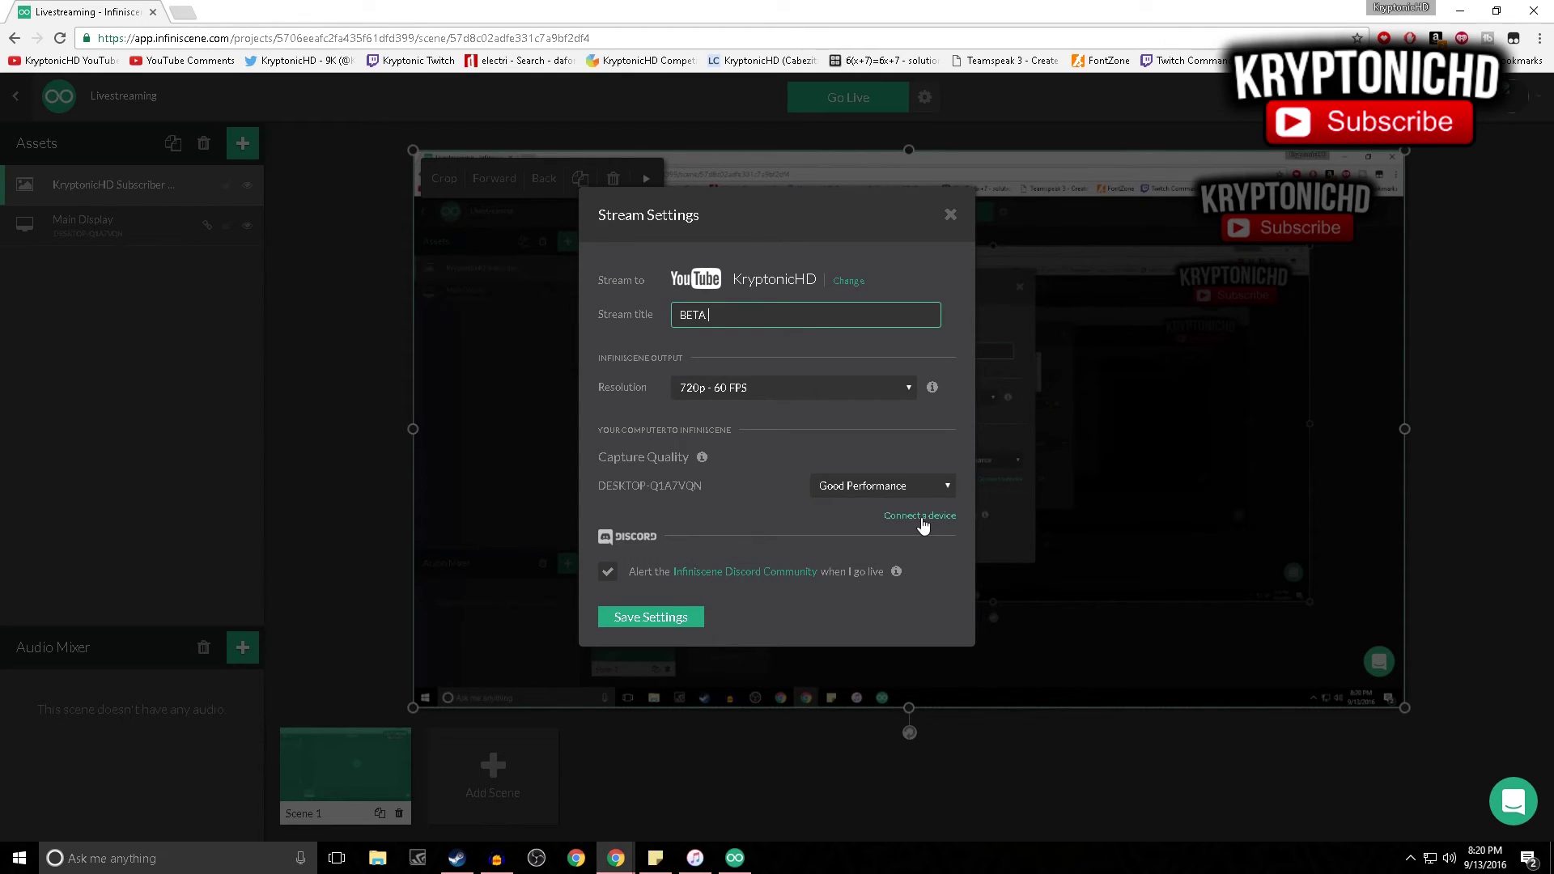
pyautogui.click(951, 214)
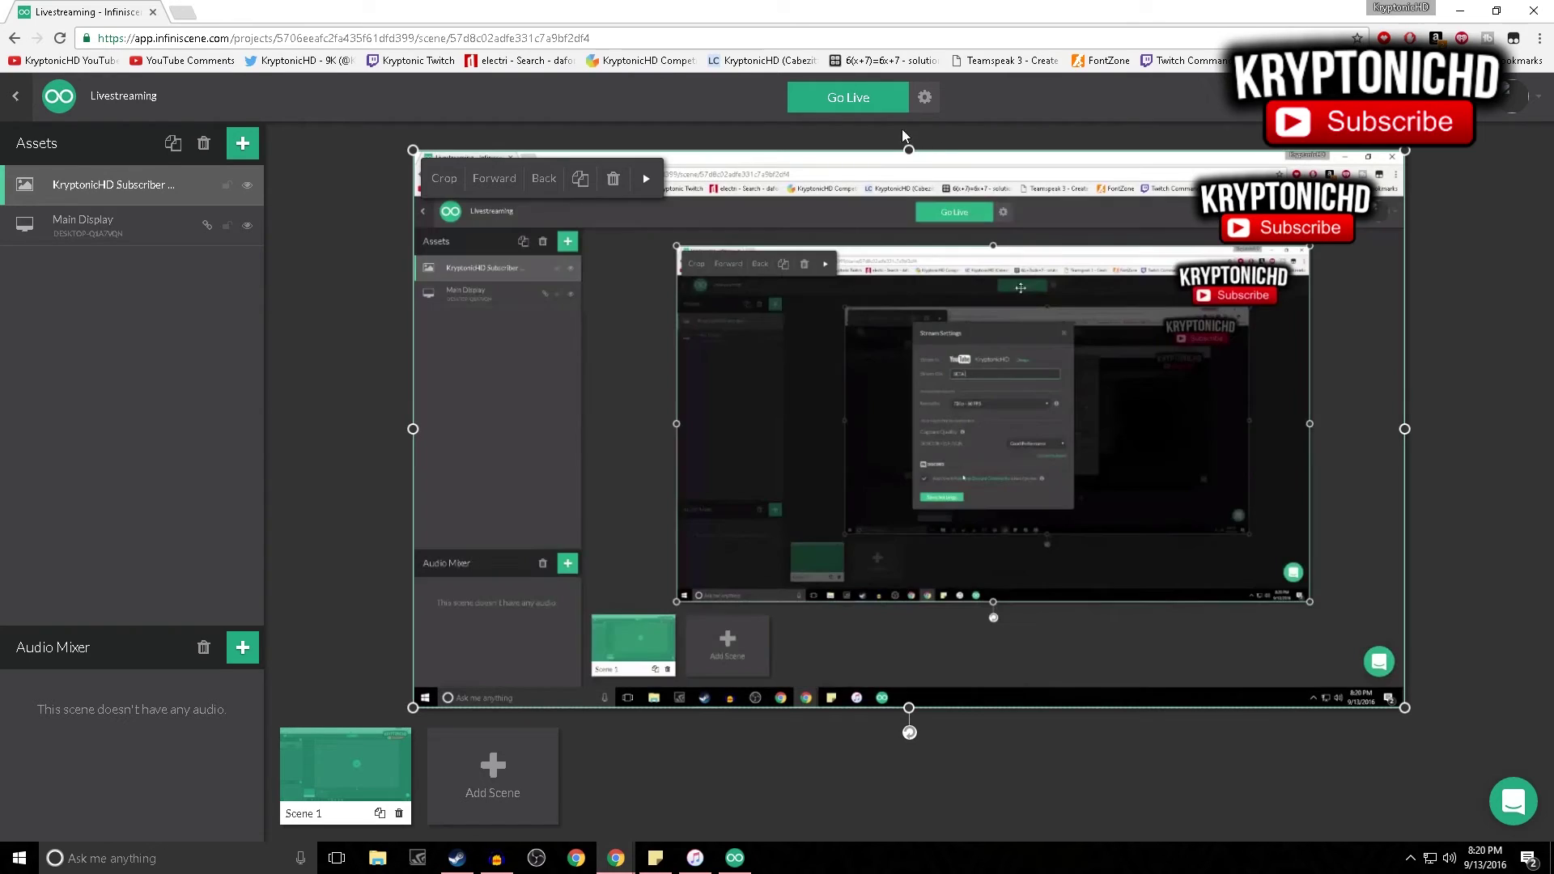
# Title the stream 'Hello', save the stream settings, and confirm going live to YouTube.
pyautogui.click(875, 105)
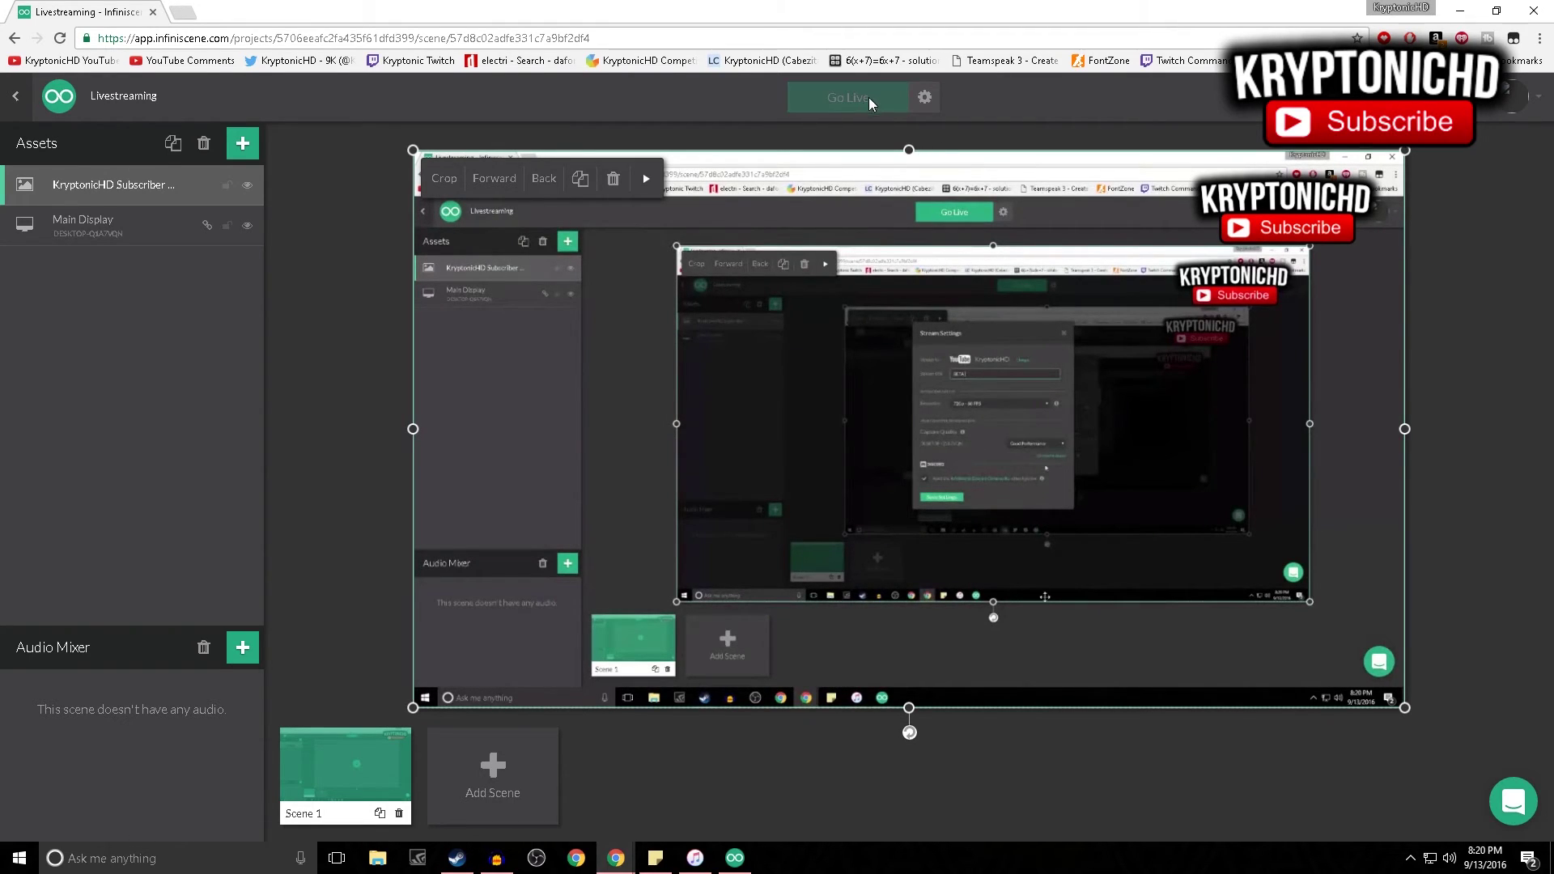
pyautogui.click(924, 99)
pyautogui.click(826, 313)
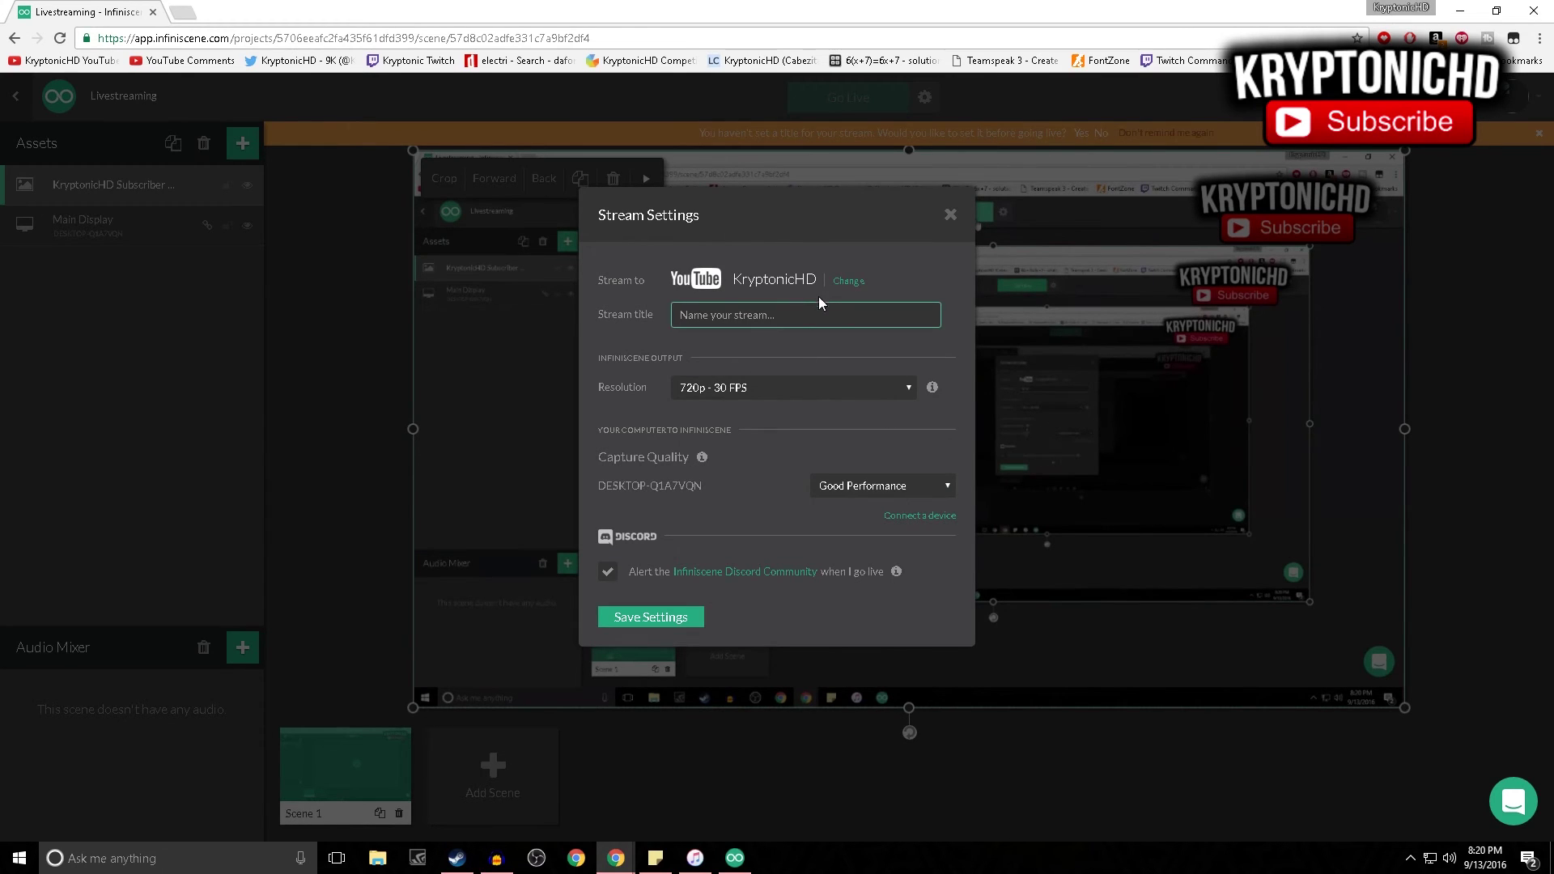
pyautogui.write('Hello')
pyautogui.click(651, 617)
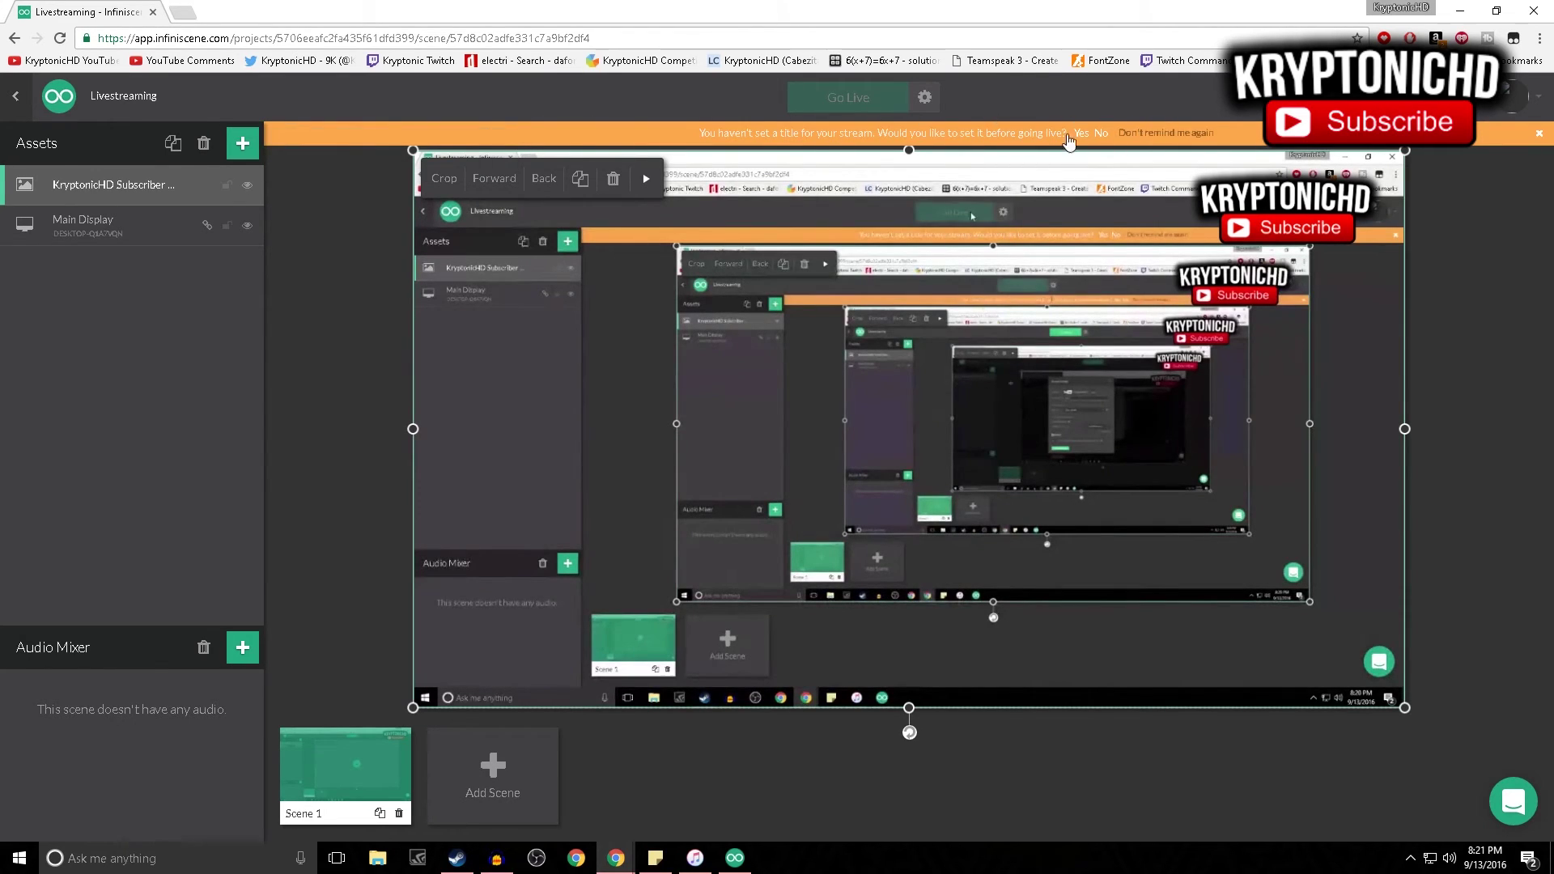
pyautogui.click(1101, 131)
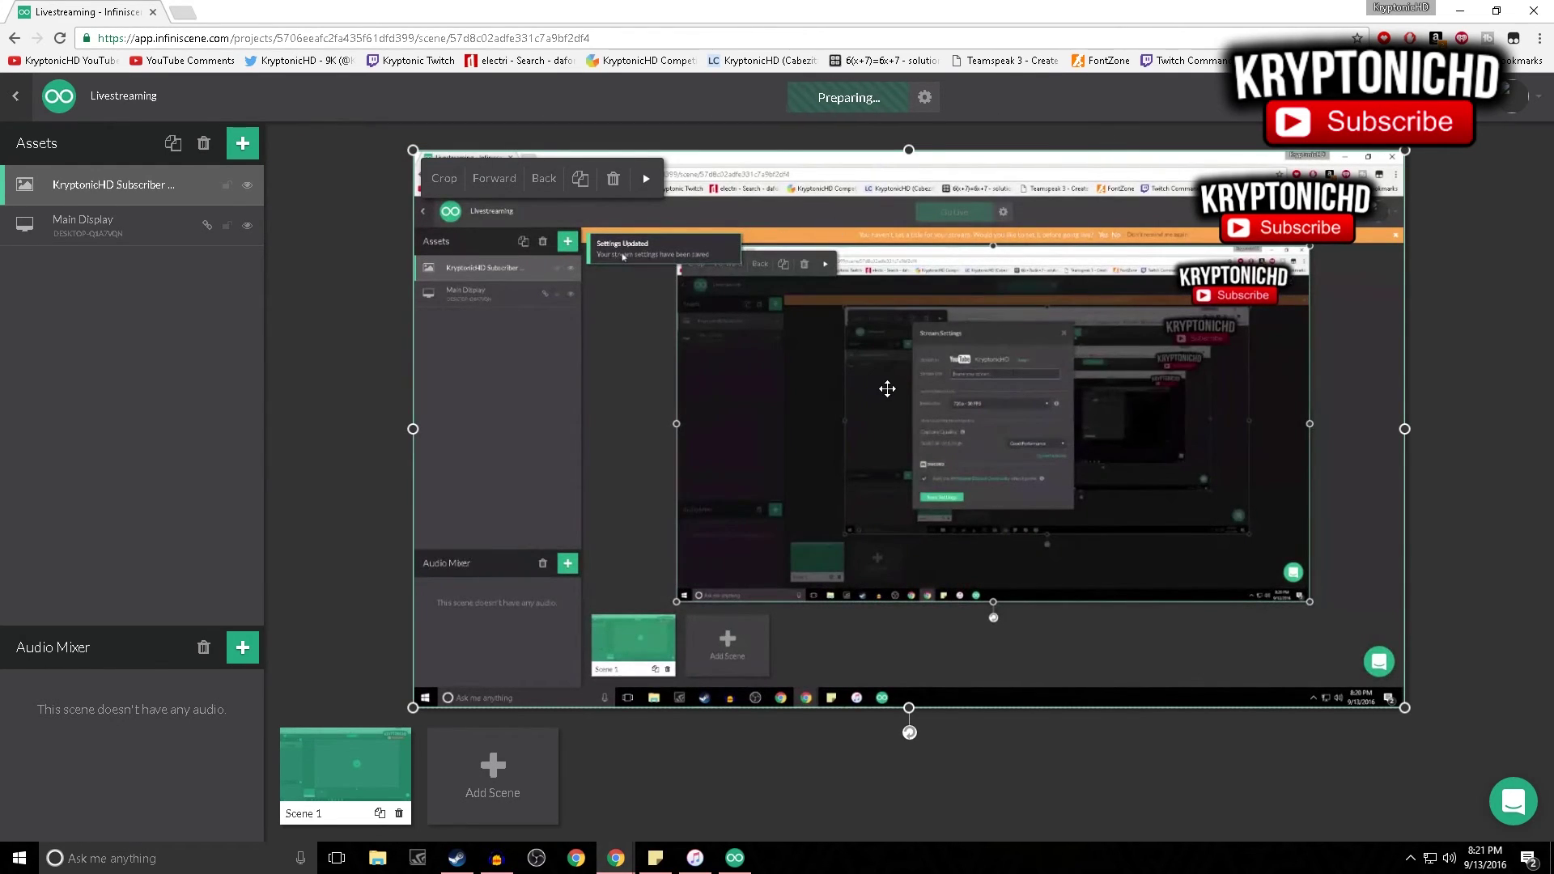